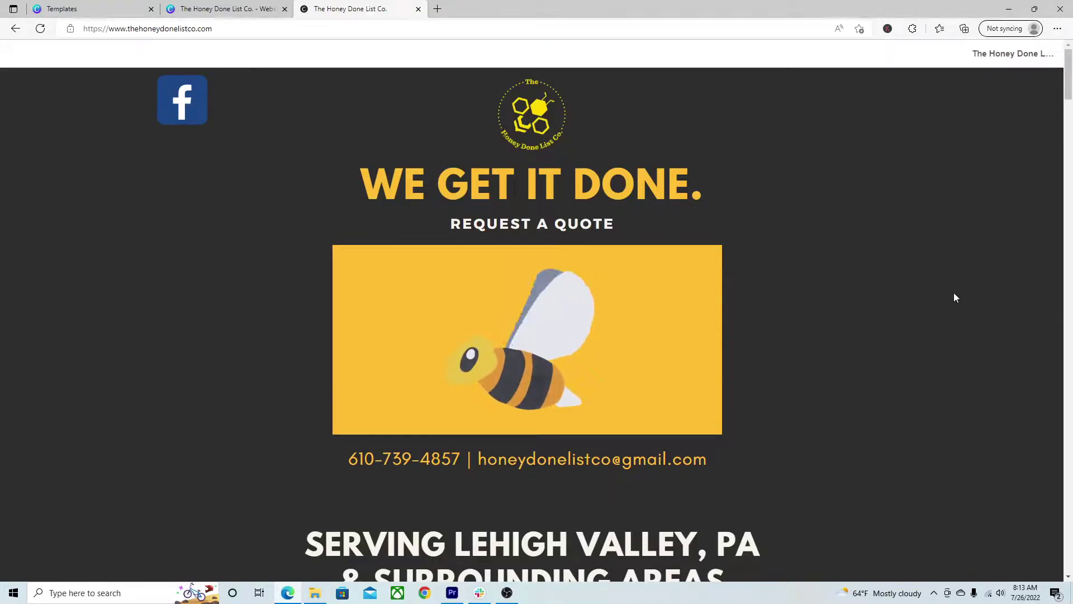
Scroll through the current page, then switch to the Canva Templates page
scroll(955, 298, "down", 20)
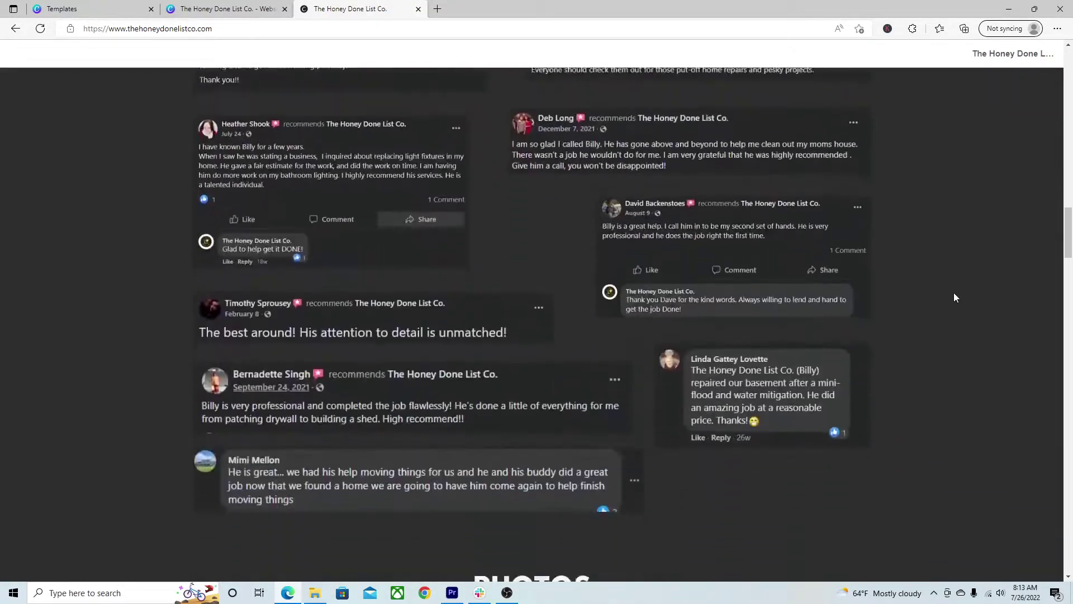
scroll(955, 297, "down", 20)
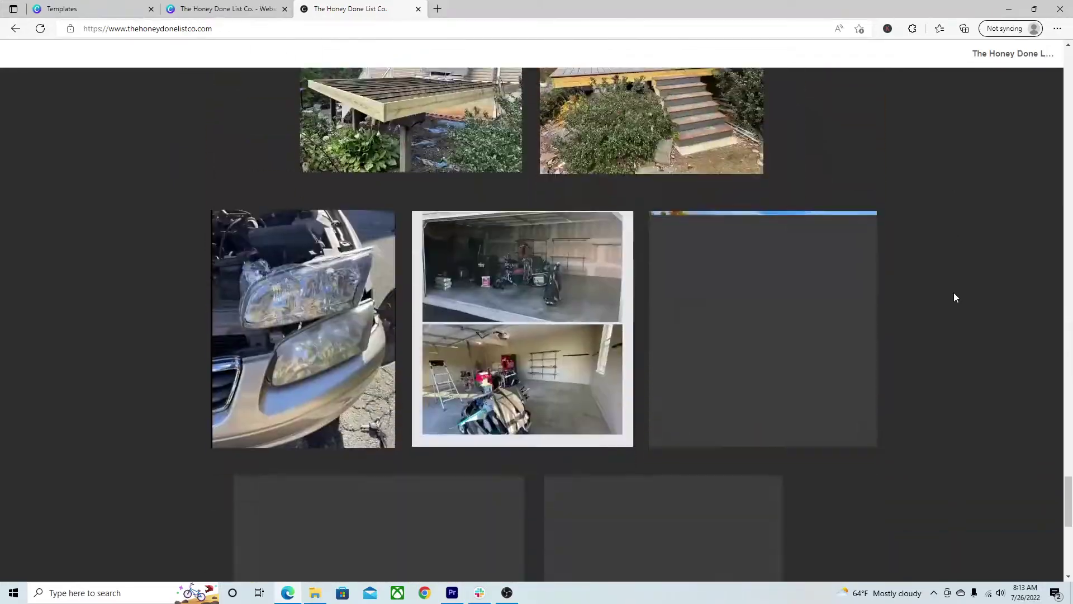
scroll(955, 298, "down", 10)
left_click_drag(1071, 517, 1070, 72)
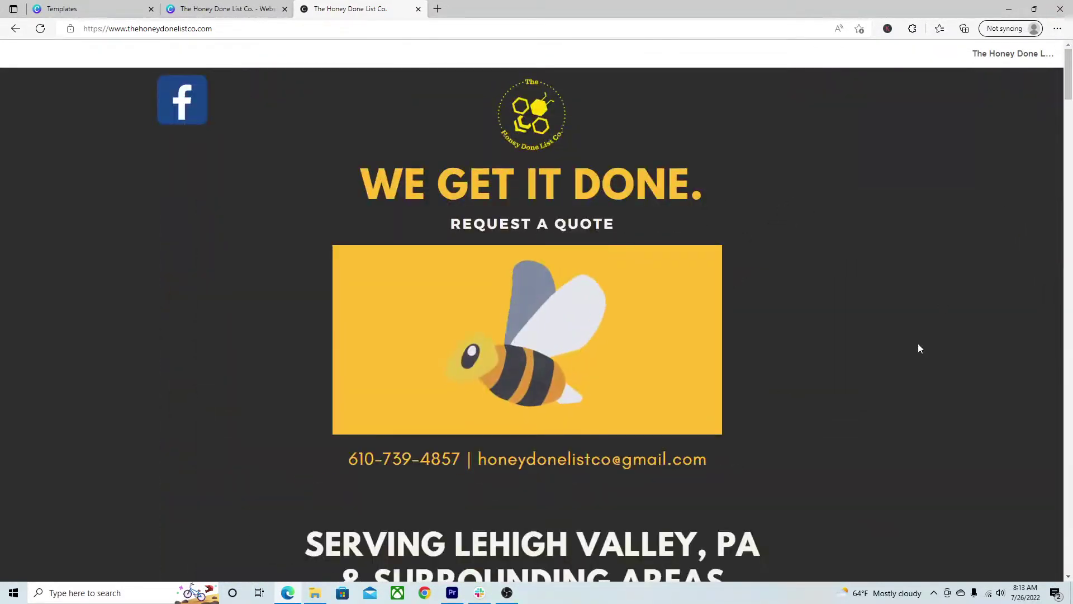
left_click(74, 10)
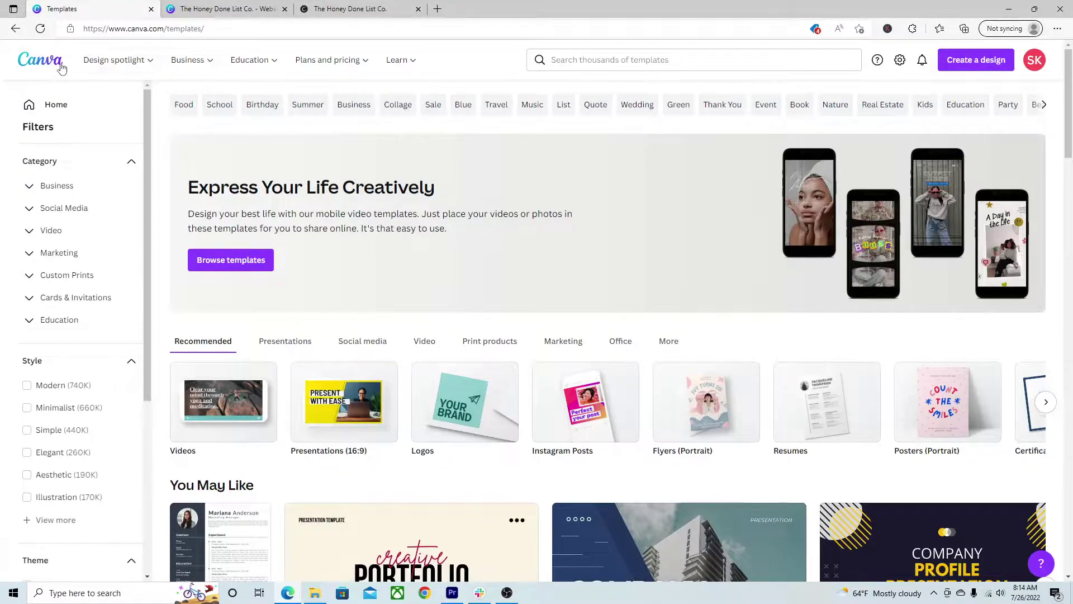
mouse_move(324, 58)
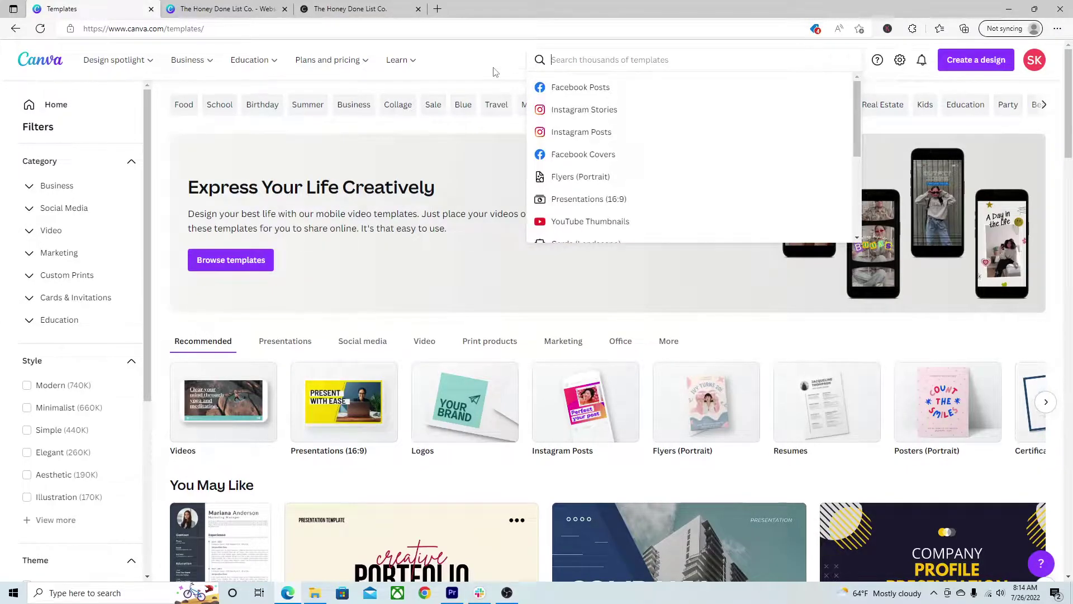
Search templates for 'web', filter to Websites, and browse the website template grid
type("web")
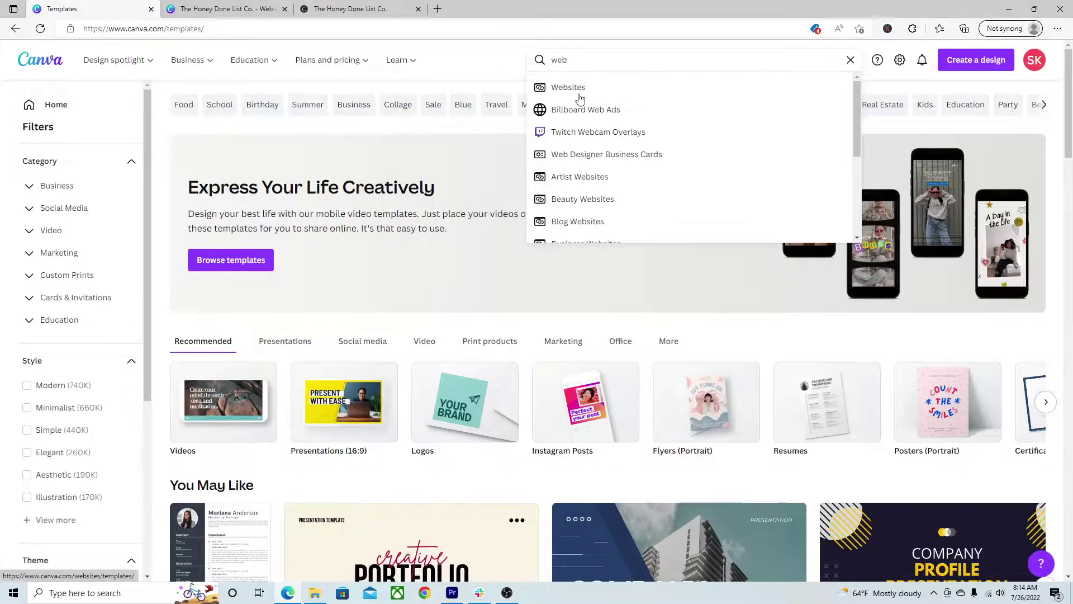
left_click(580, 91)
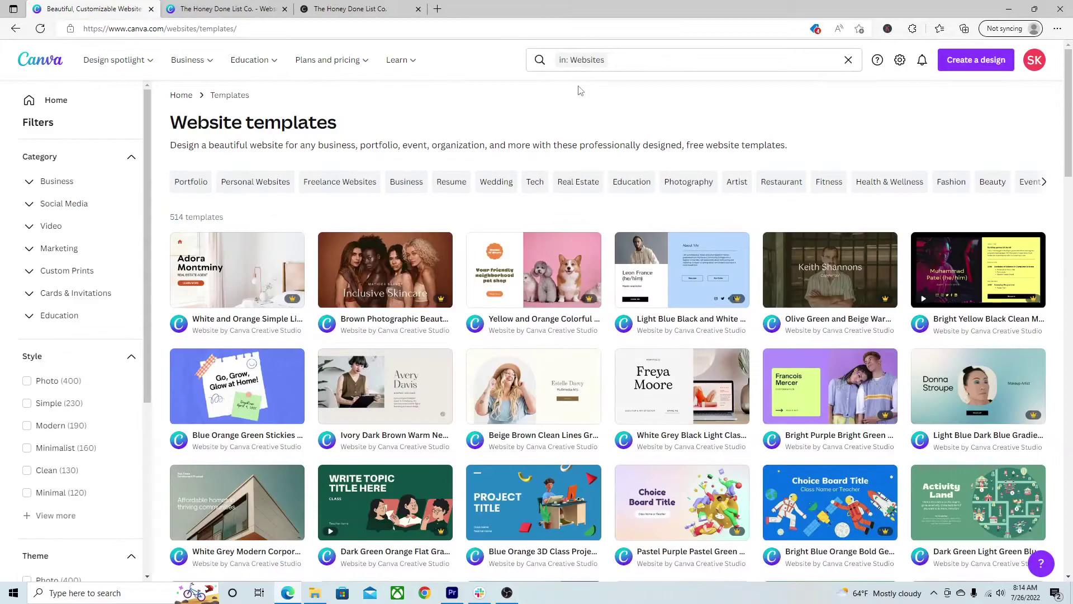
left_click(635, 62)
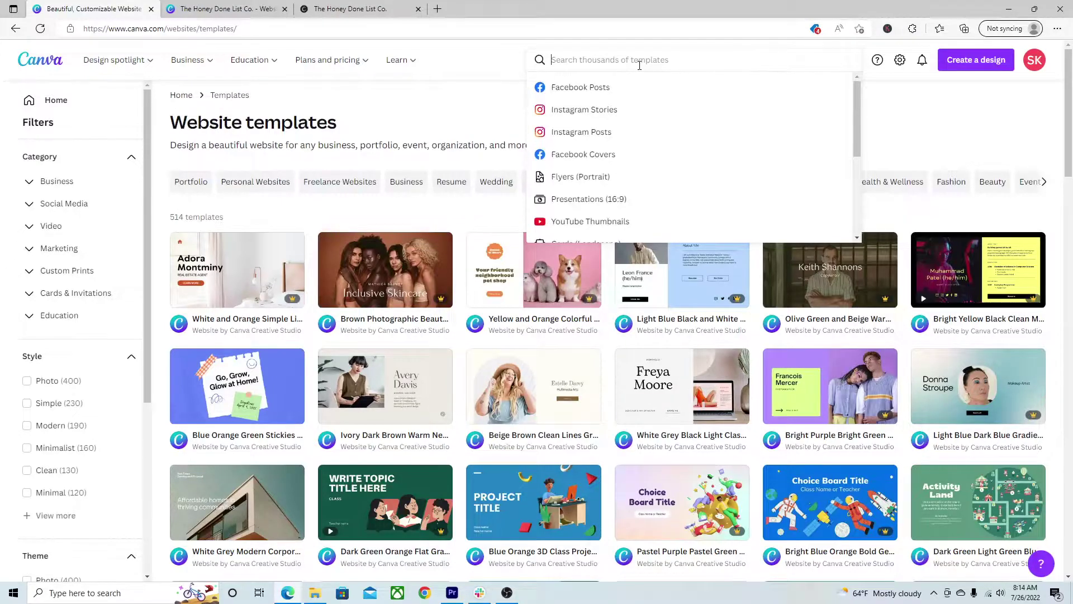
left_click(514, 120)
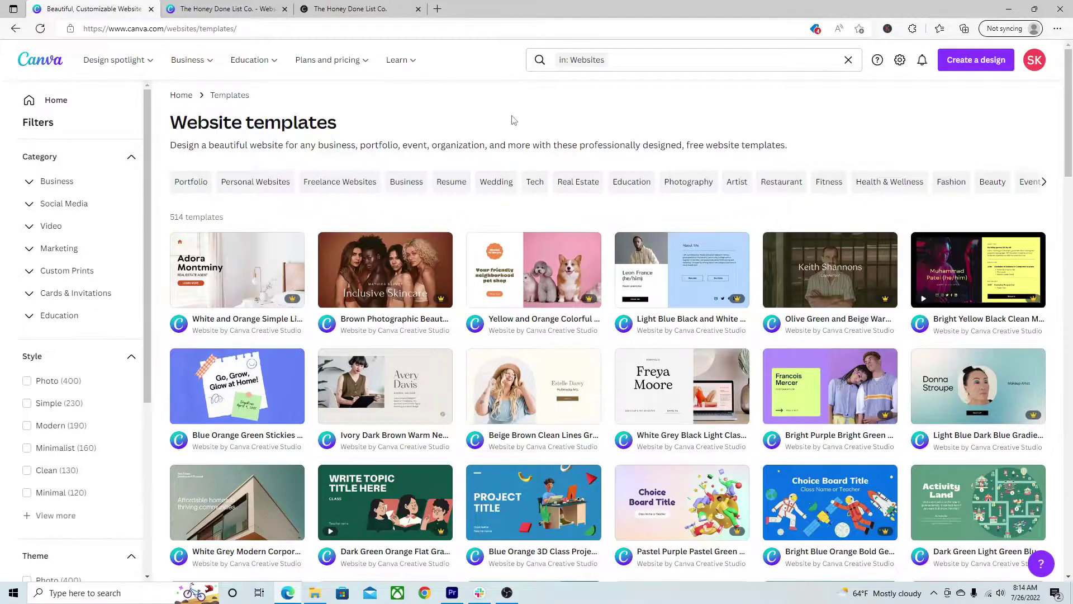
scroll(514, 120, "down", 7)
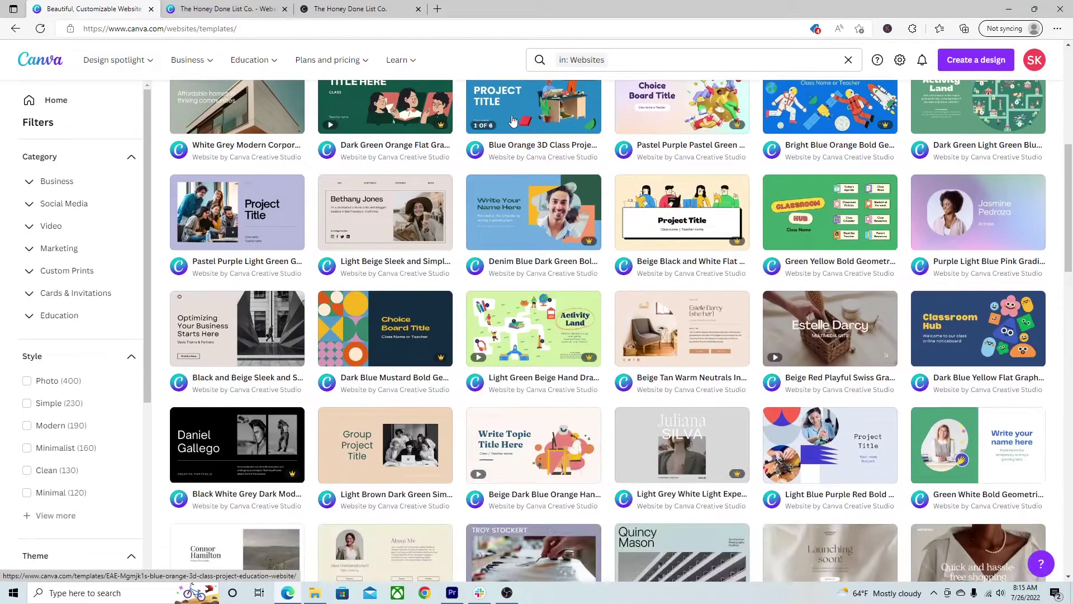
scroll(743, 327, "down", 2)
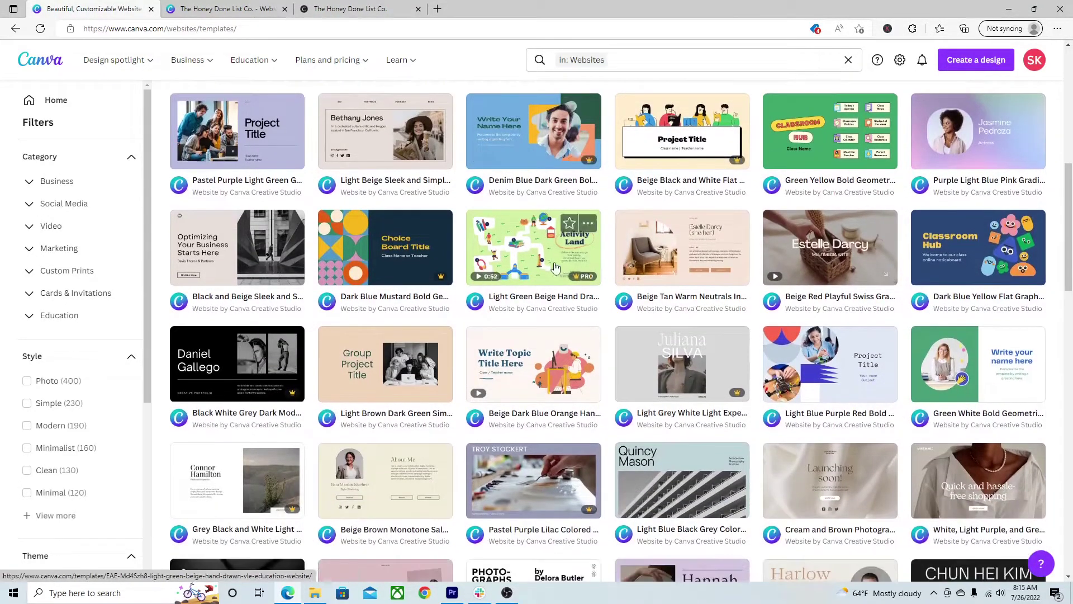
scroll(743, 327, "down", 3)
scroll(743, 327, "down", 4)
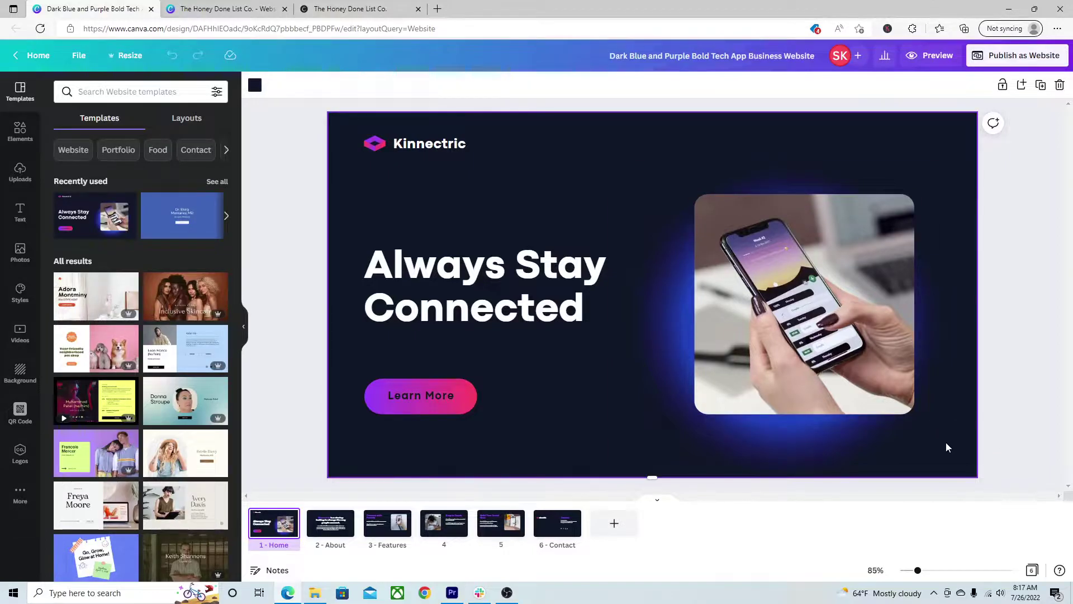
Review the template's pages, then retitle the design 'Church Website Mockup'
scroll(371, 457, "down", 2)
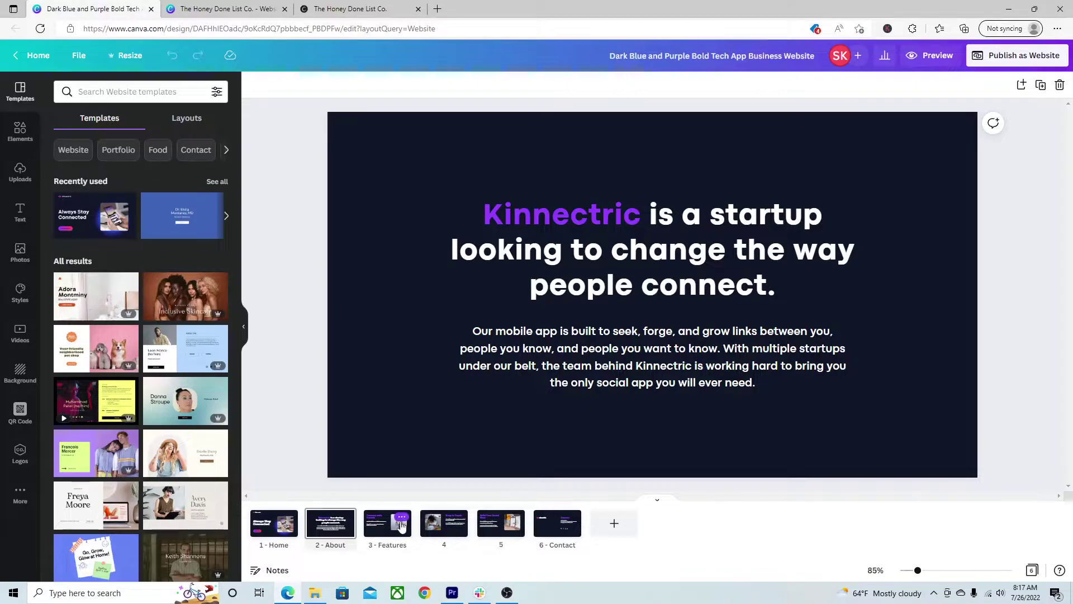
left_click(288, 534)
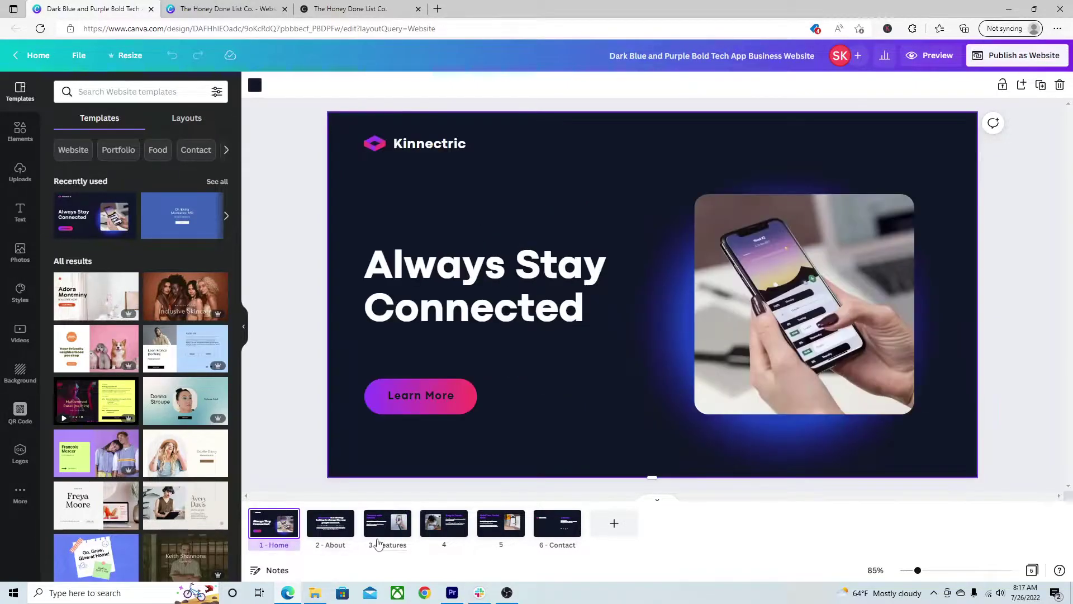
left_click(386, 534)
left_click(451, 534)
left_click(495, 531)
left_click(274, 522)
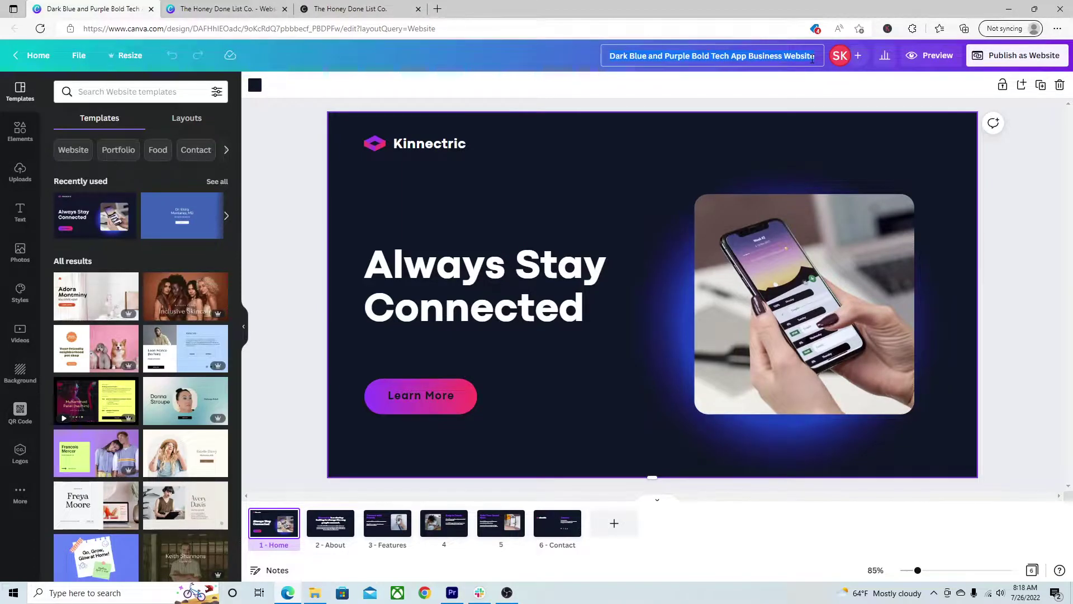
left_click(812, 58)
type("Church")
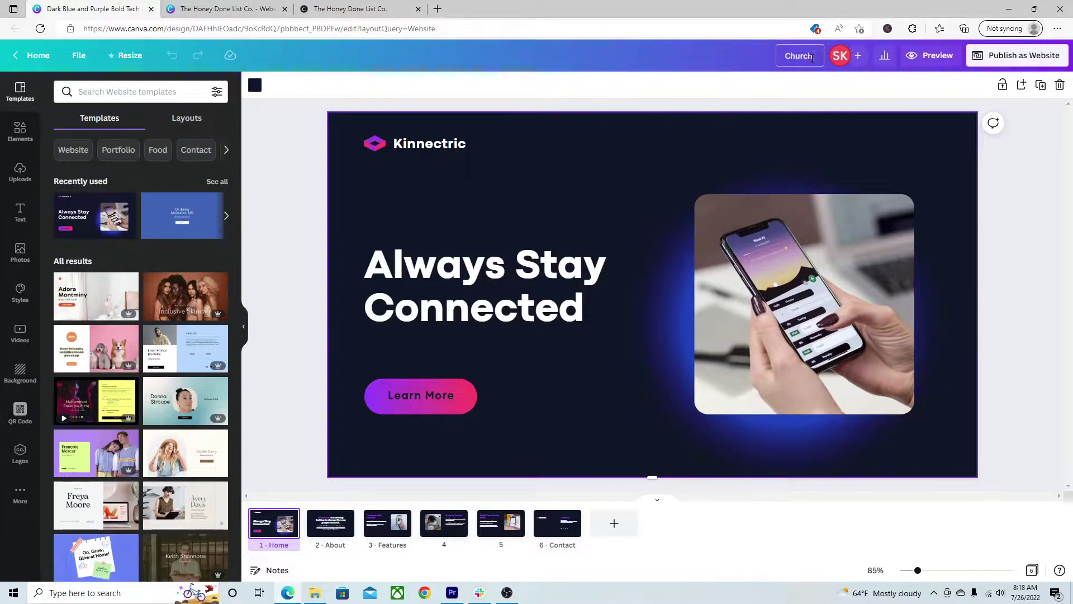
type(" Website Mo")
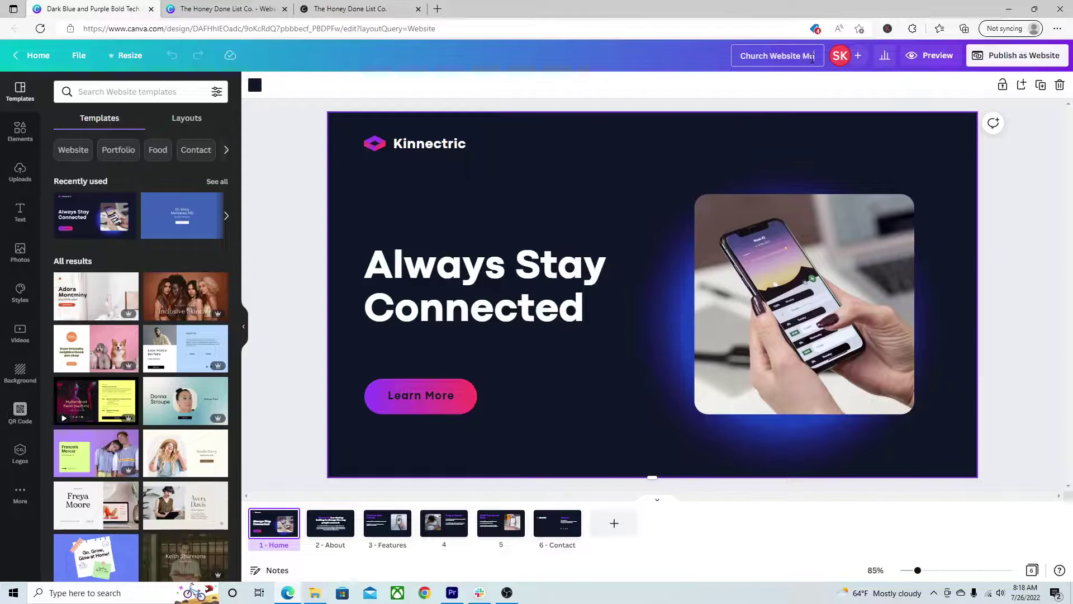
type("ckup")
Replace the hero phone photo with the woman-holding-a-phone image from Elements
left_click(606, 323)
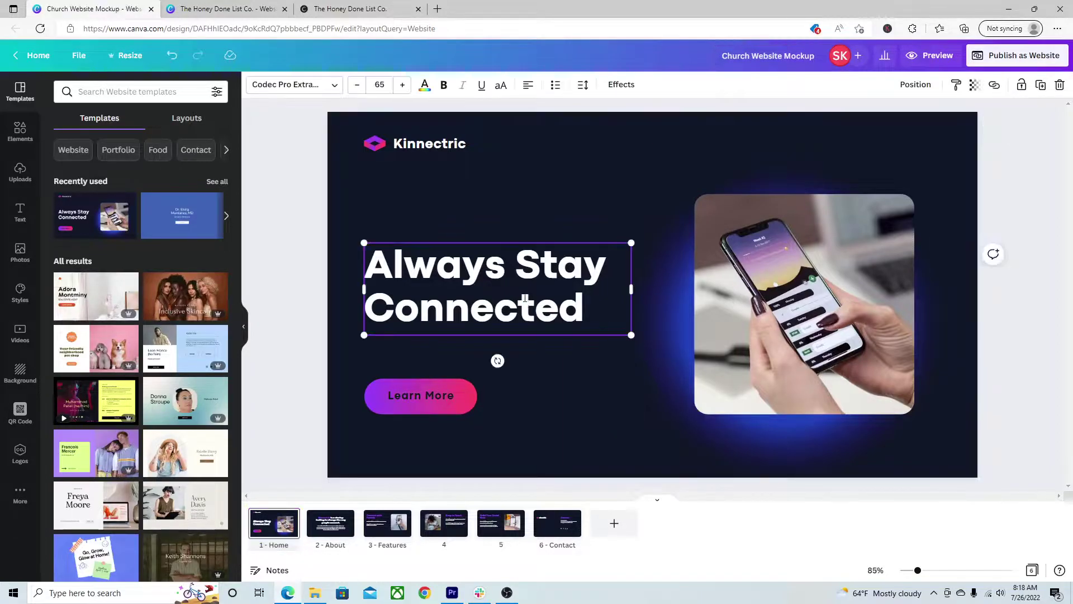
left_click(606, 323)
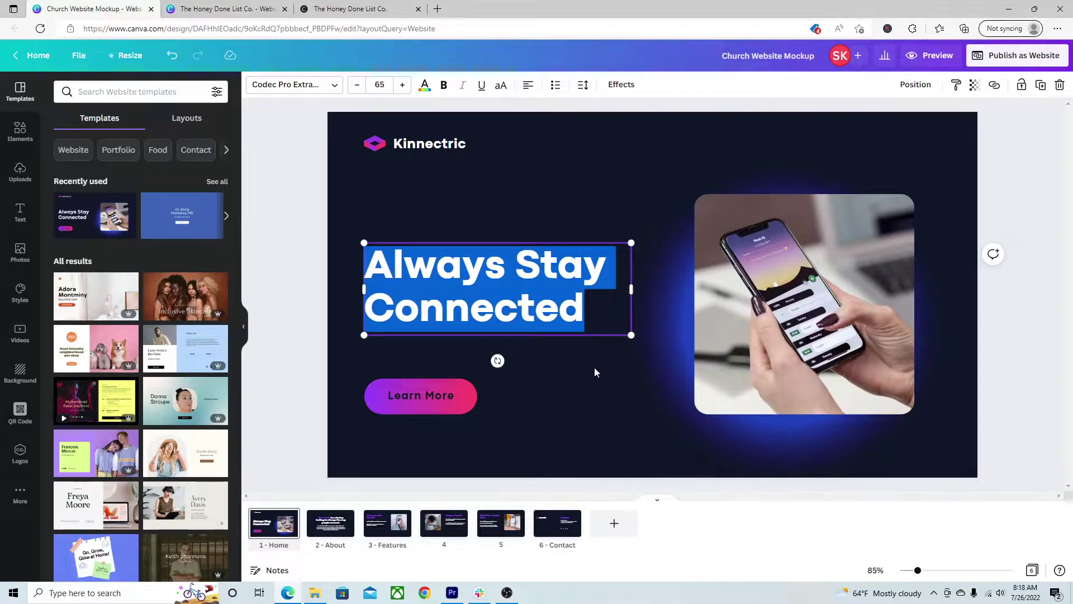
left_click(783, 402)
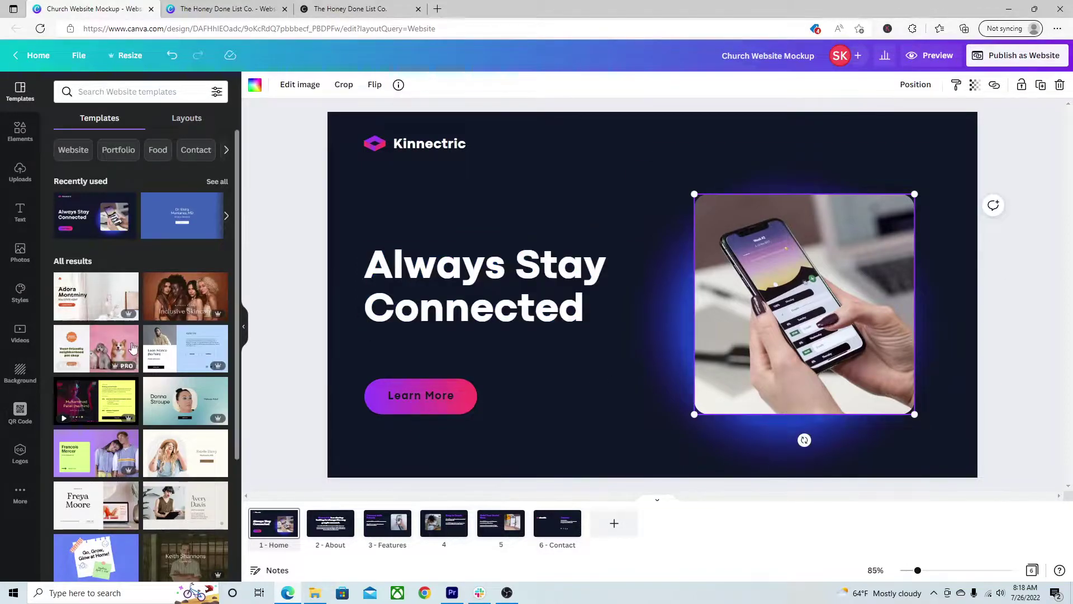
left_click(22, 126)
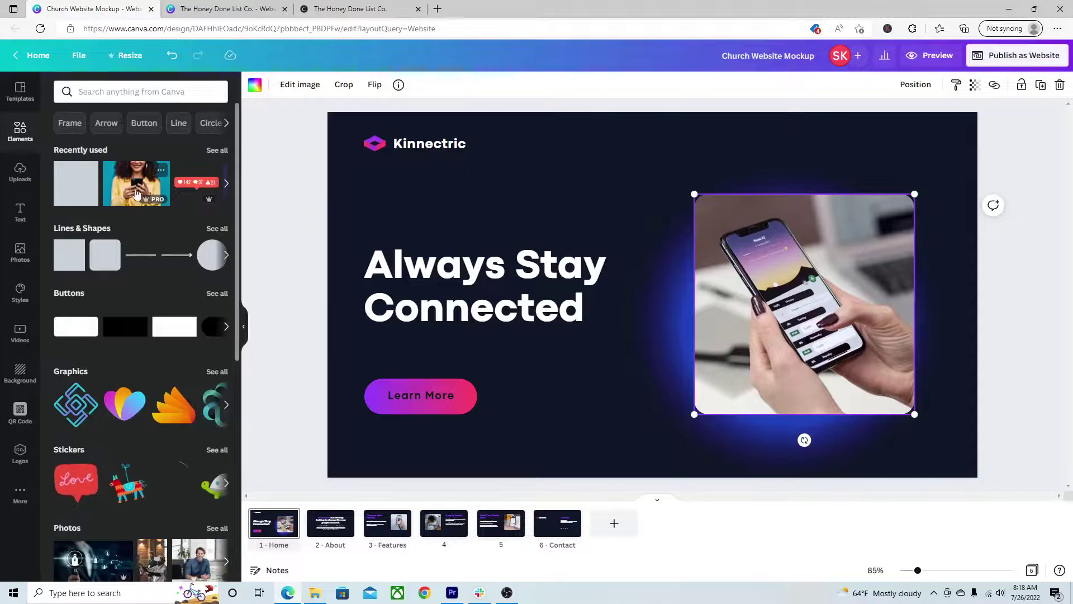
left_click_drag(137, 193, 736, 302)
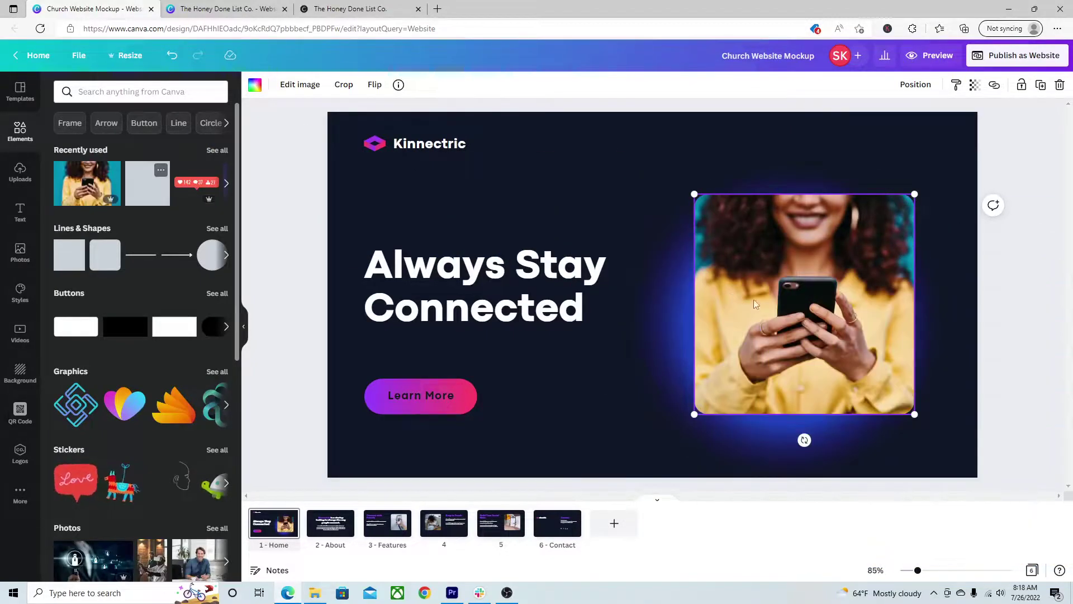
Delete the Kinnectric logo icon and add a pink heart graphic shrunk to logo size
left_click(437, 142)
left_click(436, 141)
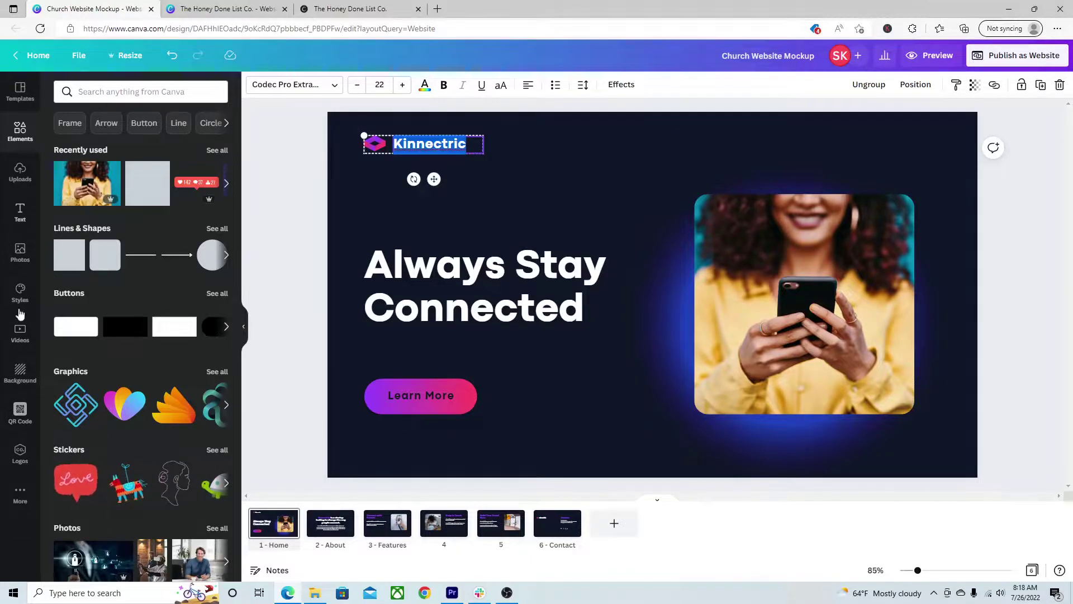
left_click(382, 150)
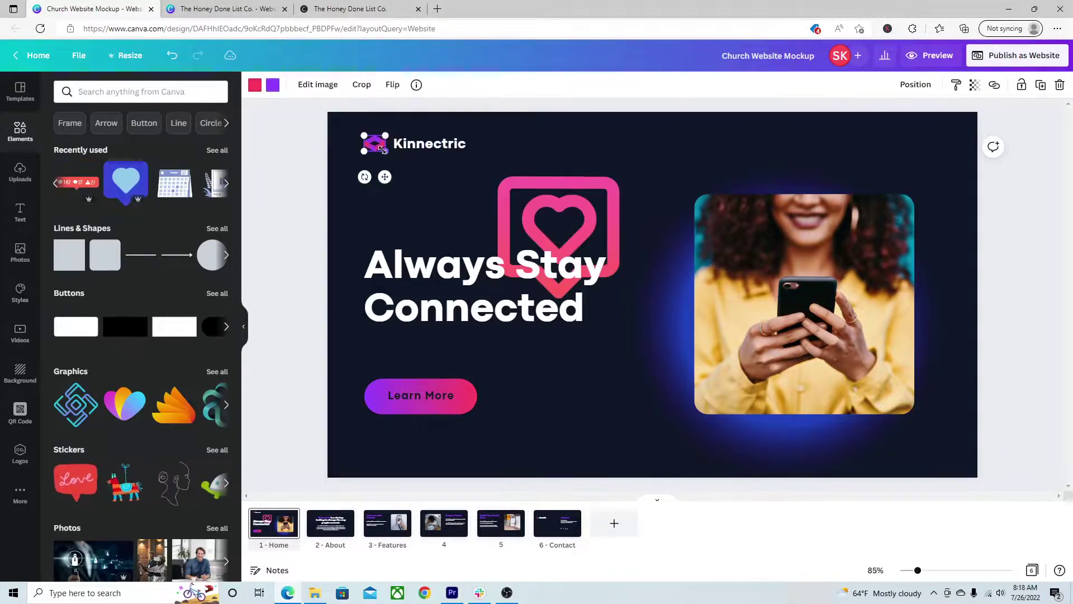
key("Delete")
left_click(559, 234)
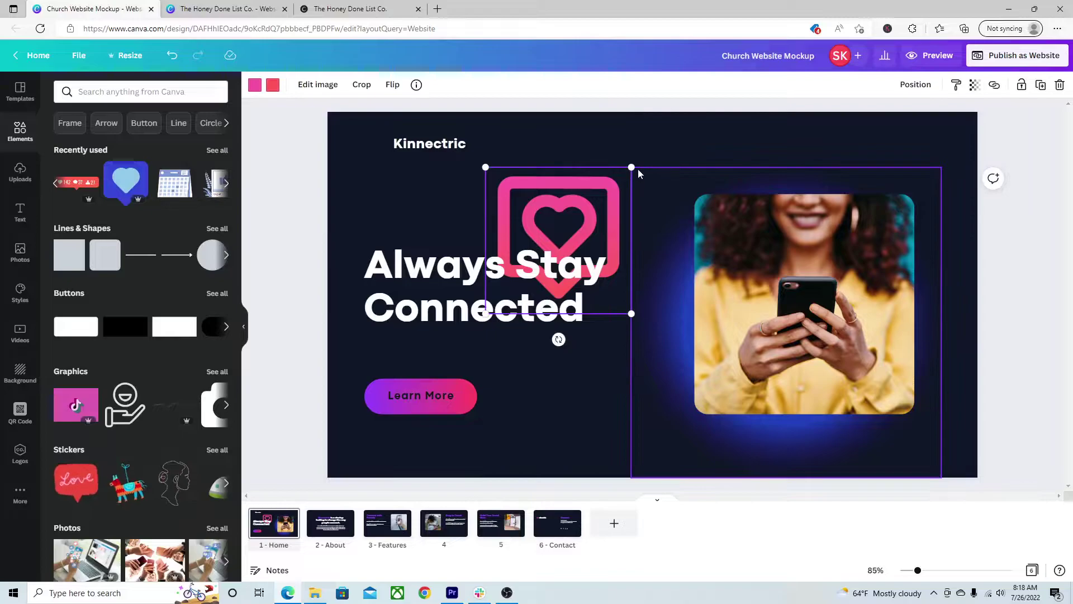
left_click_drag(638, 170, 369, 148)
left_click(509, 299)
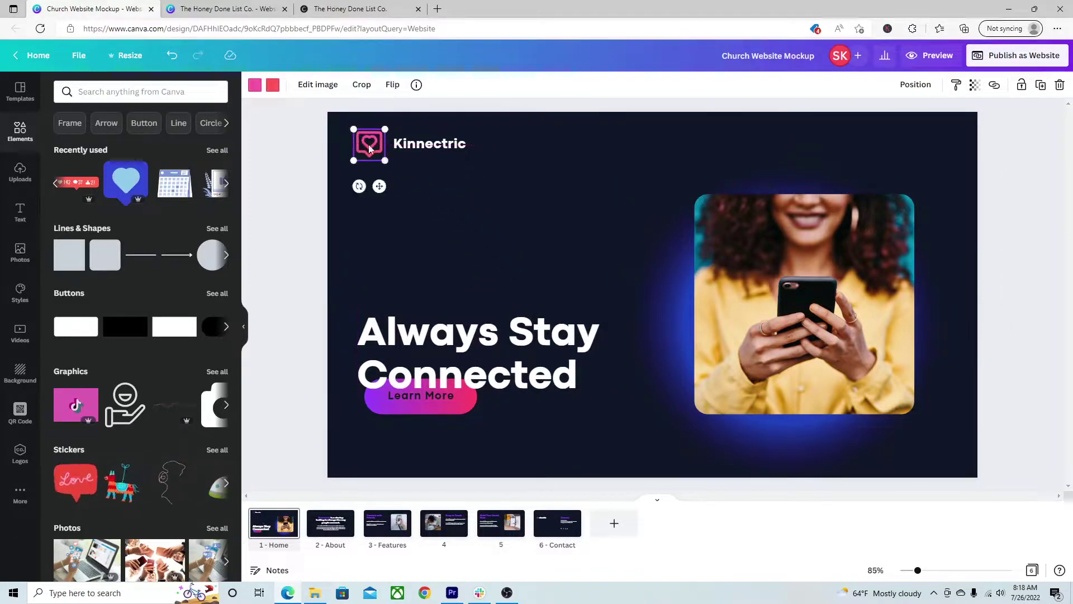
Retype the logo text as 'Pretend Church' and widen it to fit one line
double_click(426, 143)
type("Pretend Church")
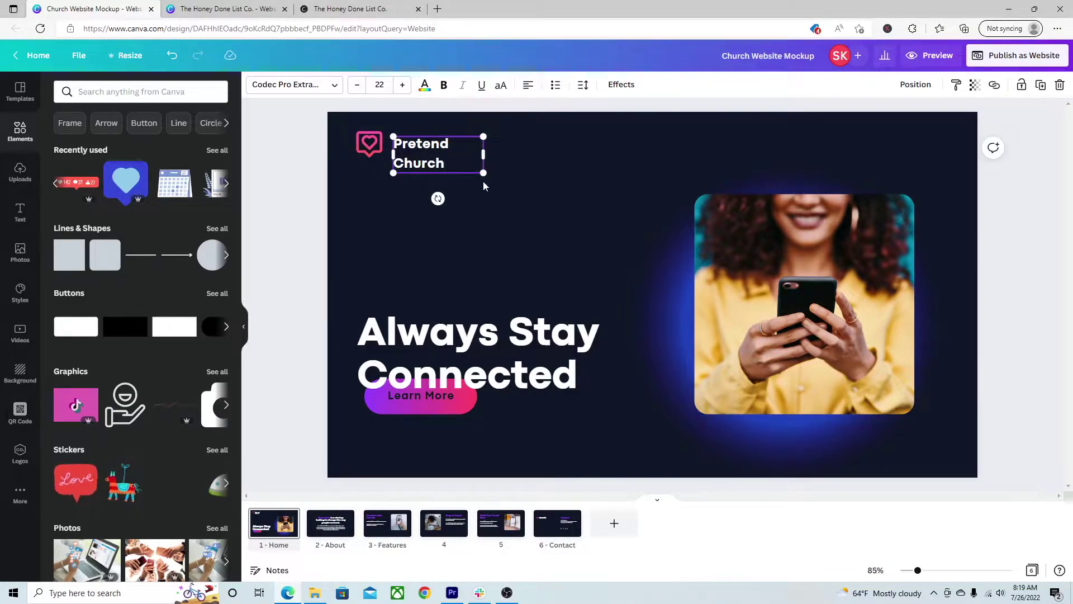
left_click_drag(483, 150, 505, 150)
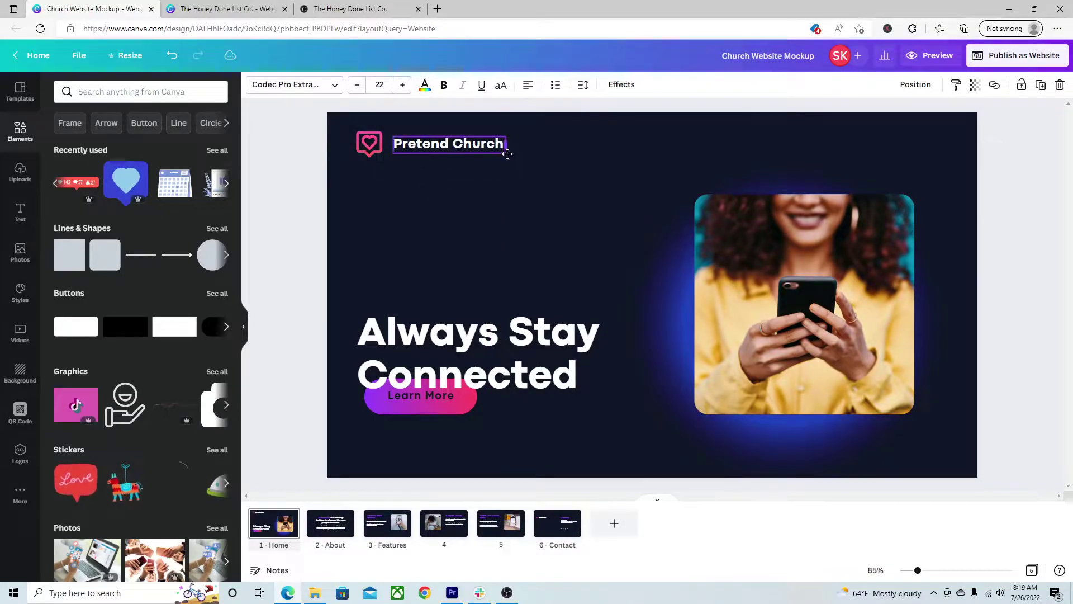
left_click(380, 150)
left_click(495, 357)
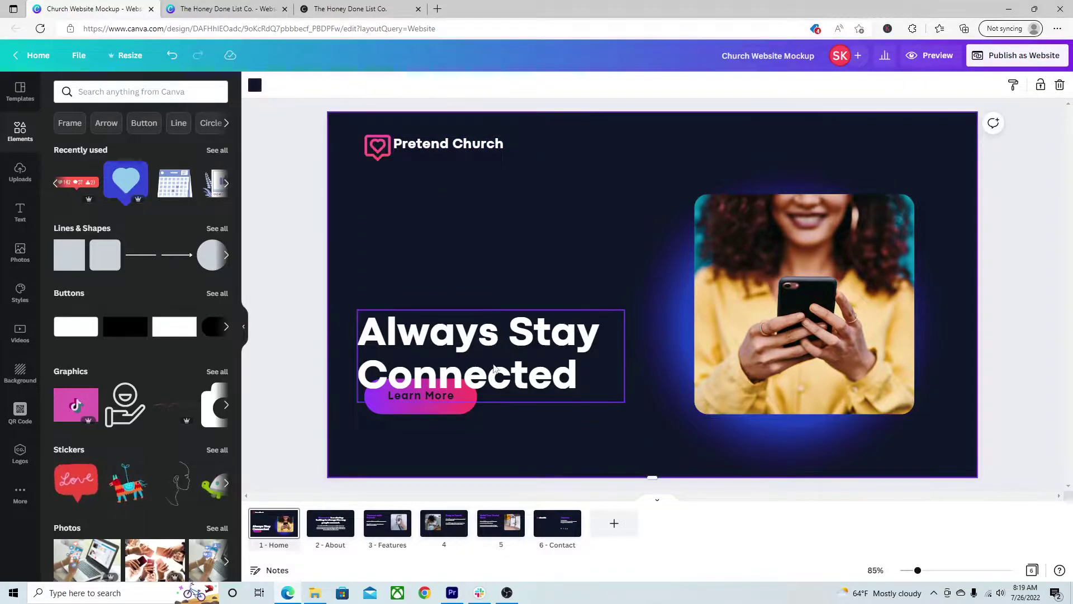
Move the heading back above the button and rewrite it as 'loving the person in front of us now.'
left_click_drag(495, 357, 500, 283)
double_click(500, 283)
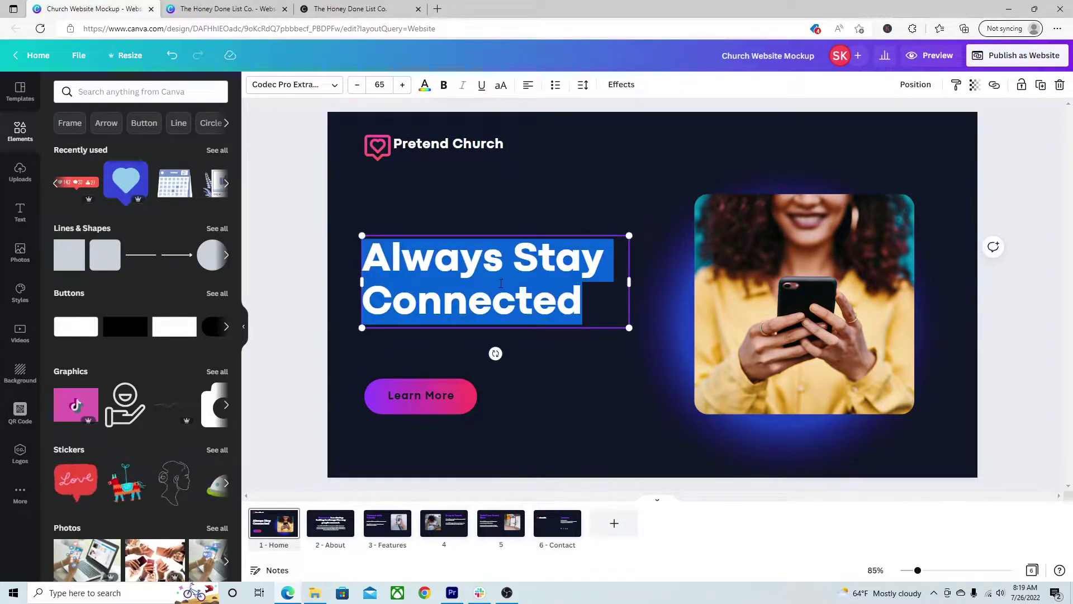
type("Pr")
key("BackSpace")
key("BackSpace")
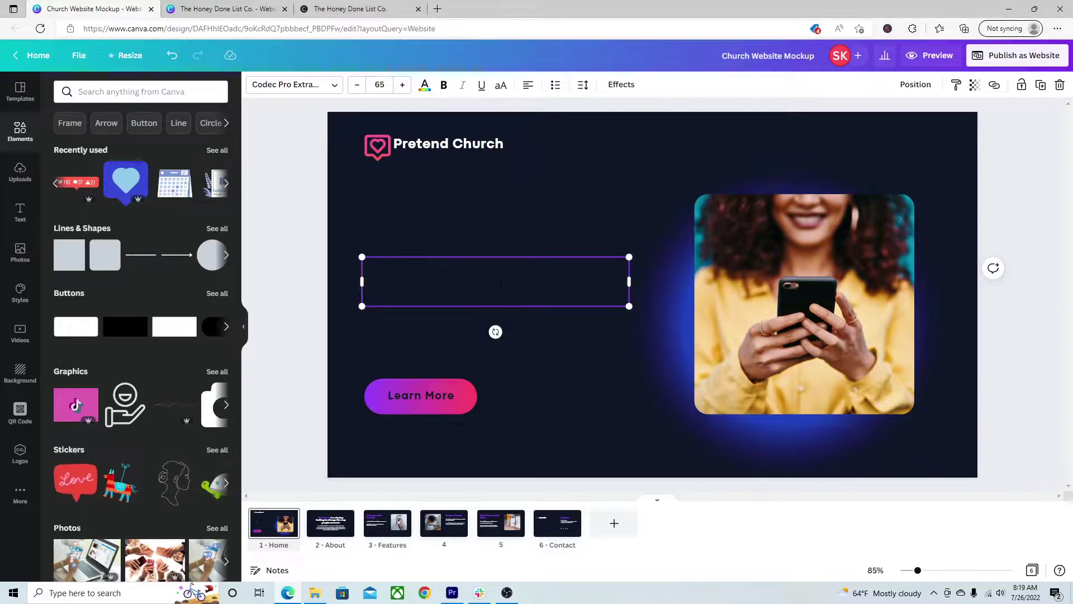
type("loving the person inf")
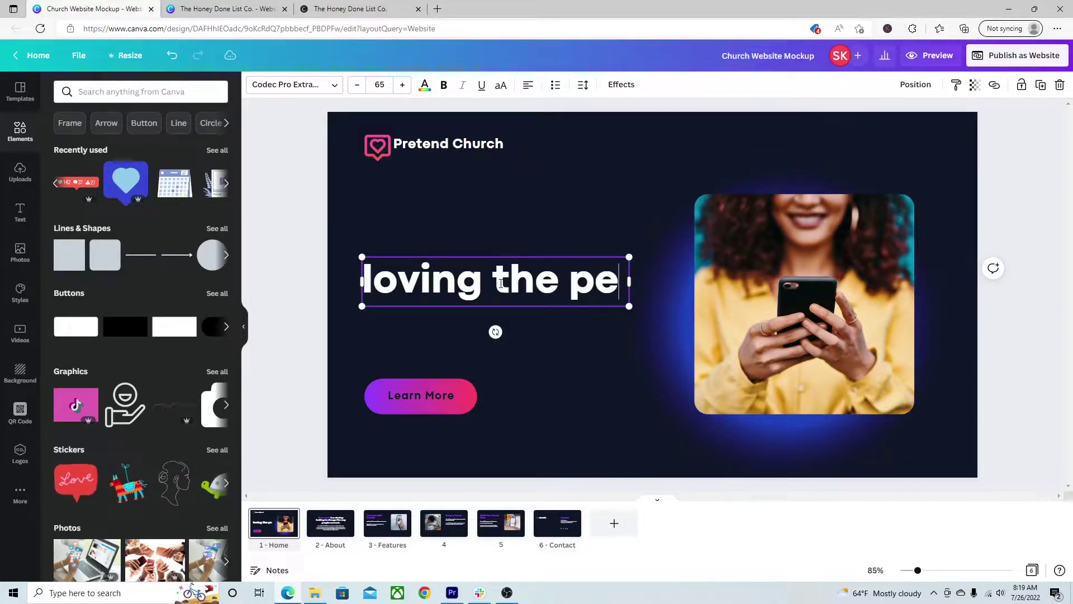
key("BackSpace")
key("BackSpace")
type("front f")
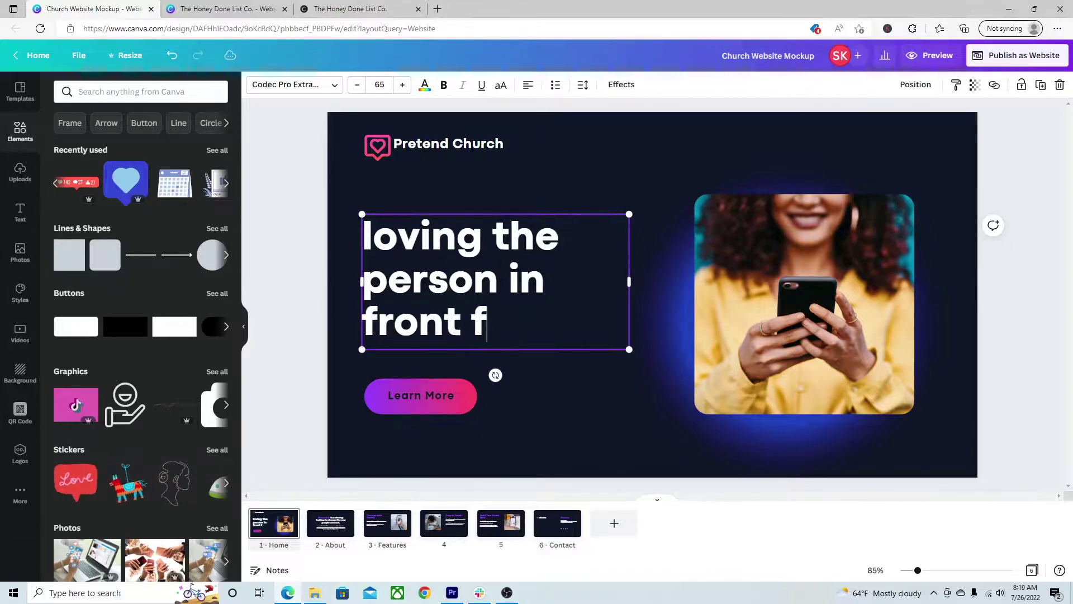
key("BackSpace")
type("of us now,.")
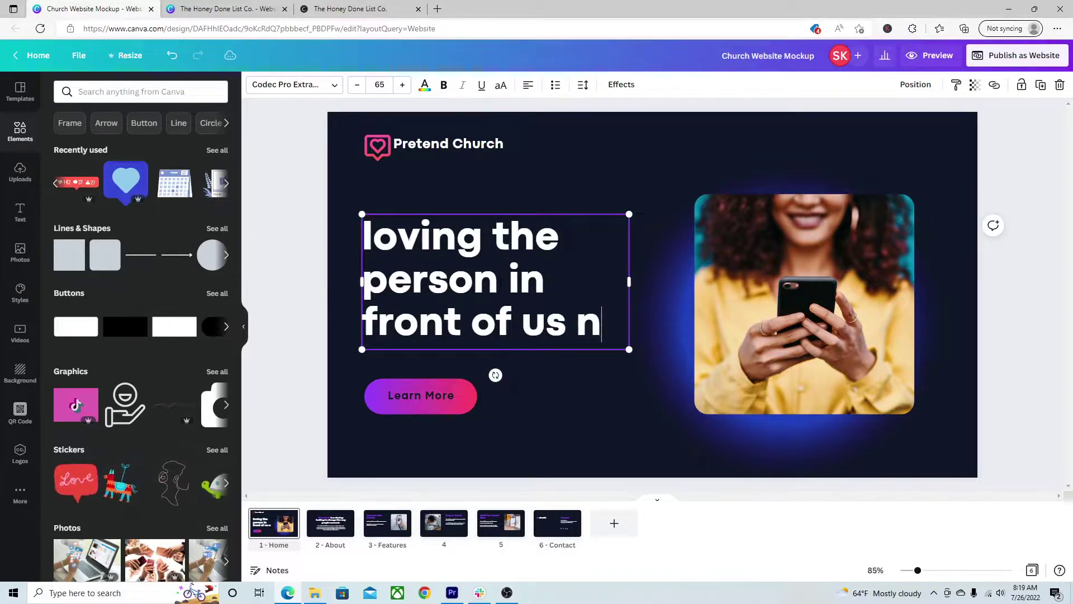
key("BackSpace")
key("BackSpace")
type(".")
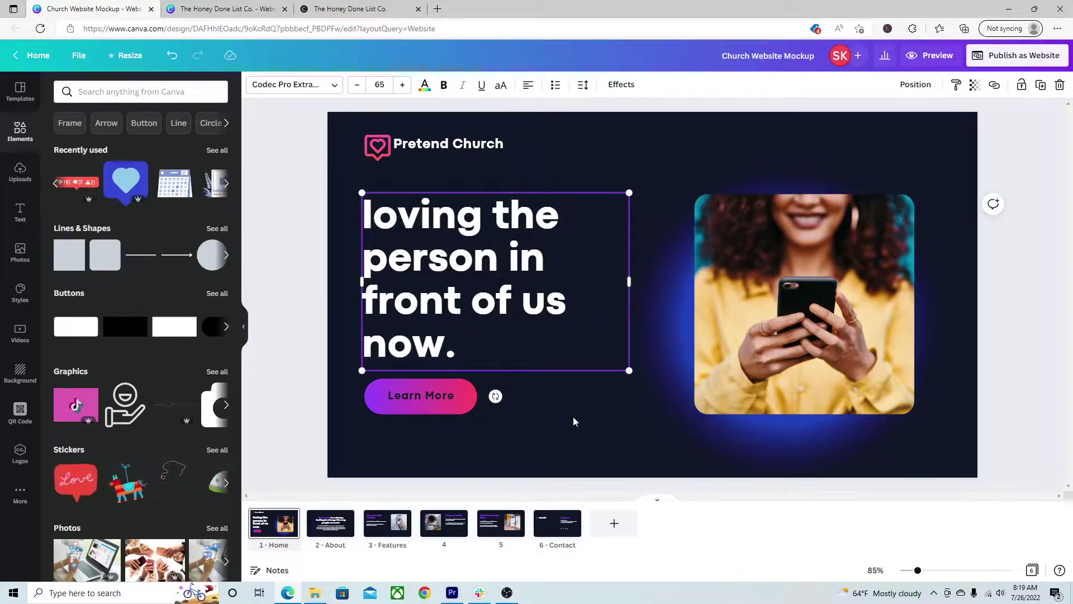
Relabel the Learn More button 'I'm New Here'
left_click(441, 397)
left_click(442, 397)
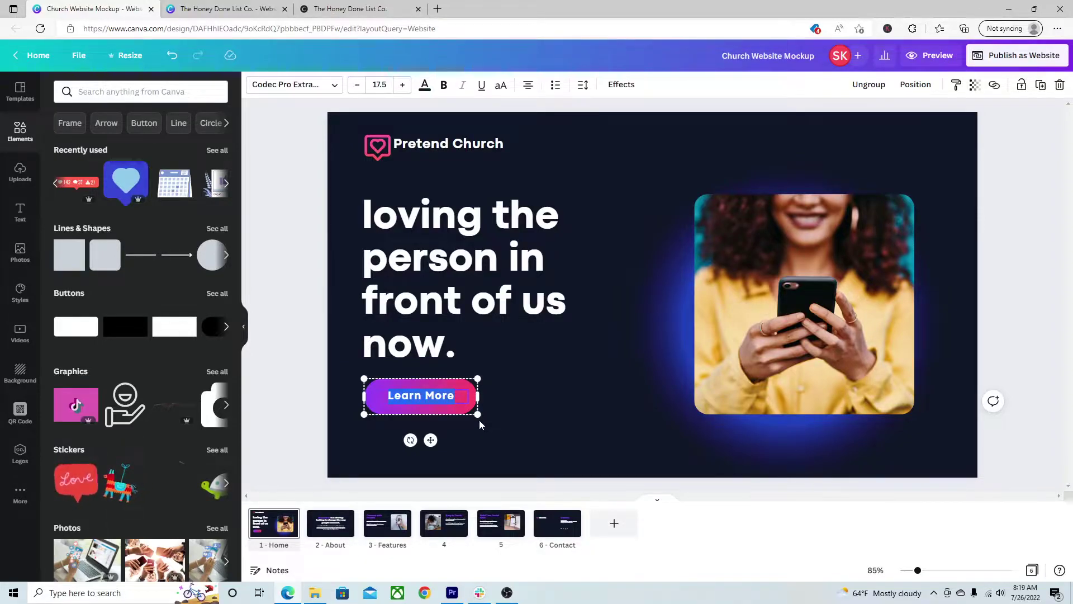
type("I'm Ne")
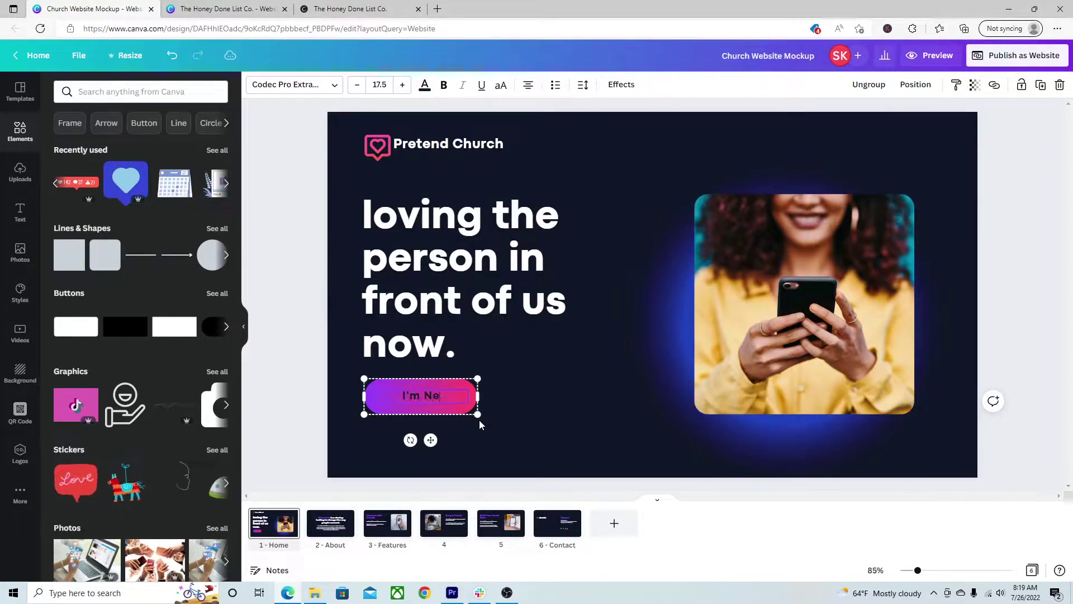
type("w Here")
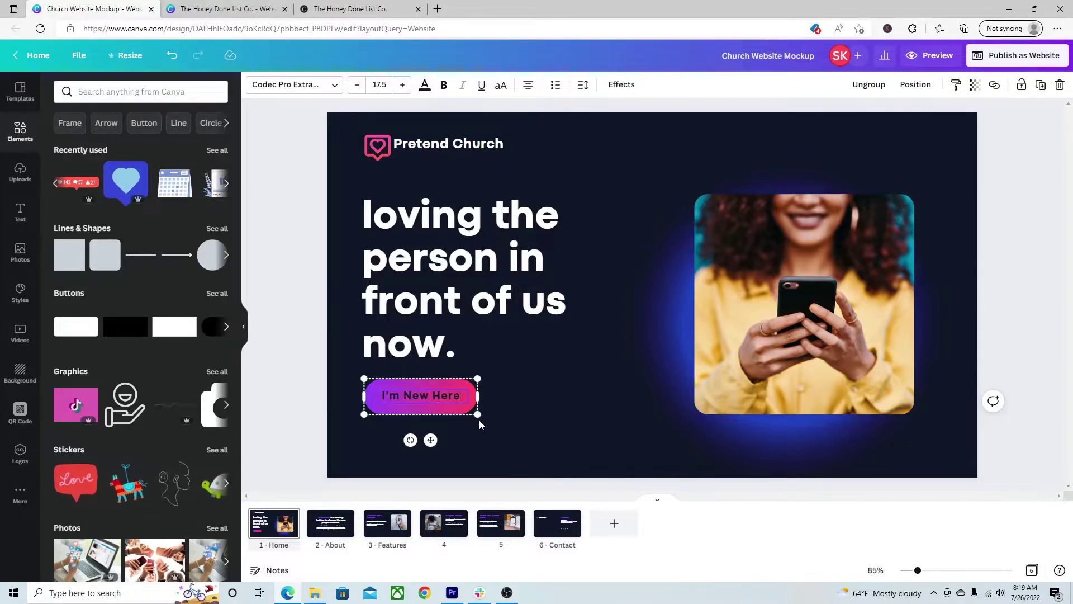
left_click(562, 402)
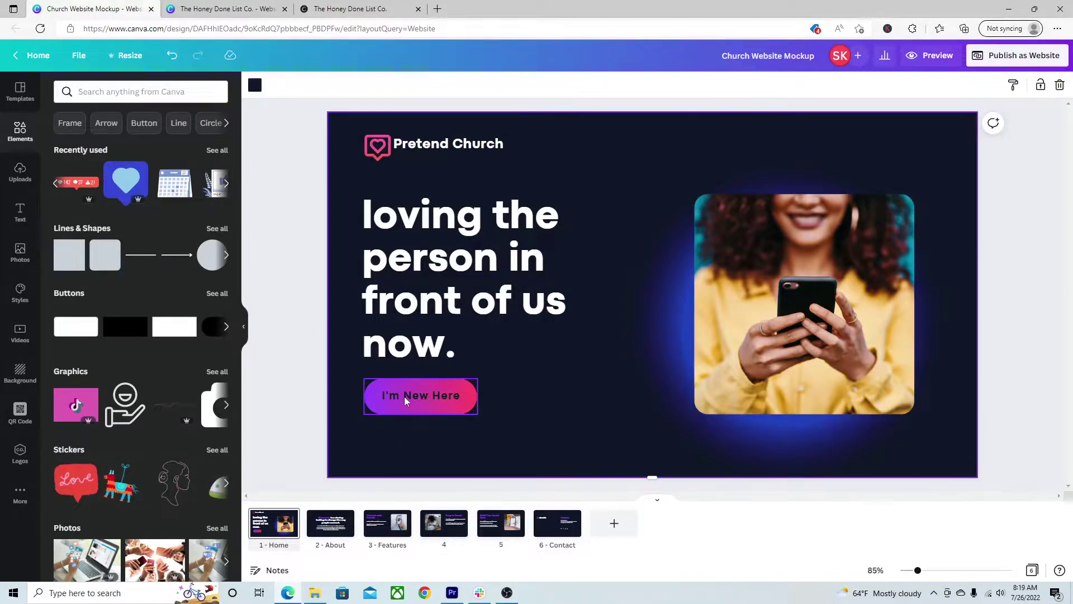
left_click(408, 347)
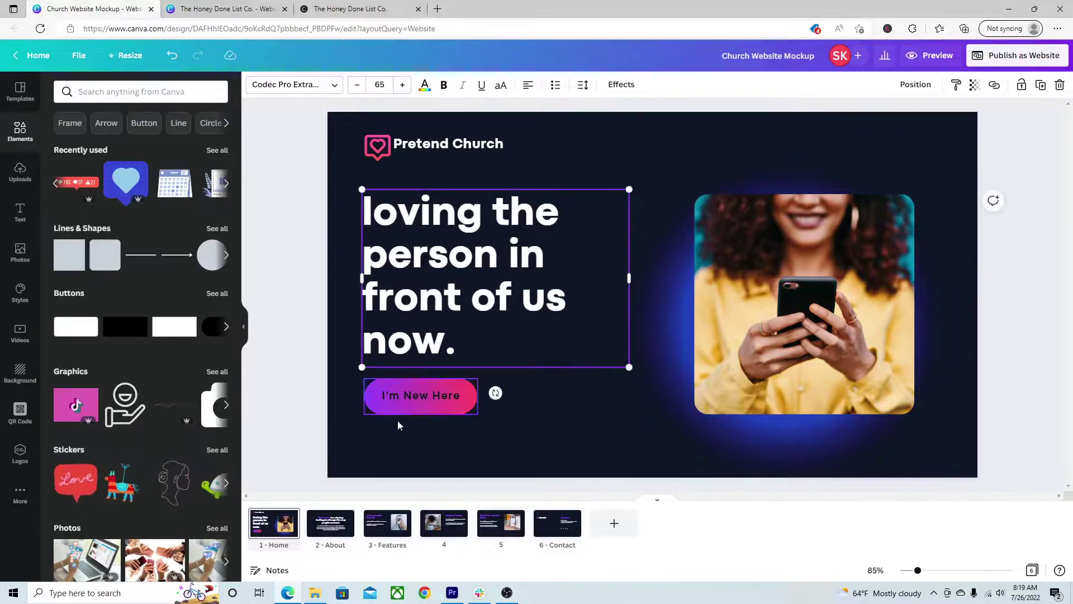
Reposition the woman's photo on the Home page, settling it slightly higher
left_click(352, 524)
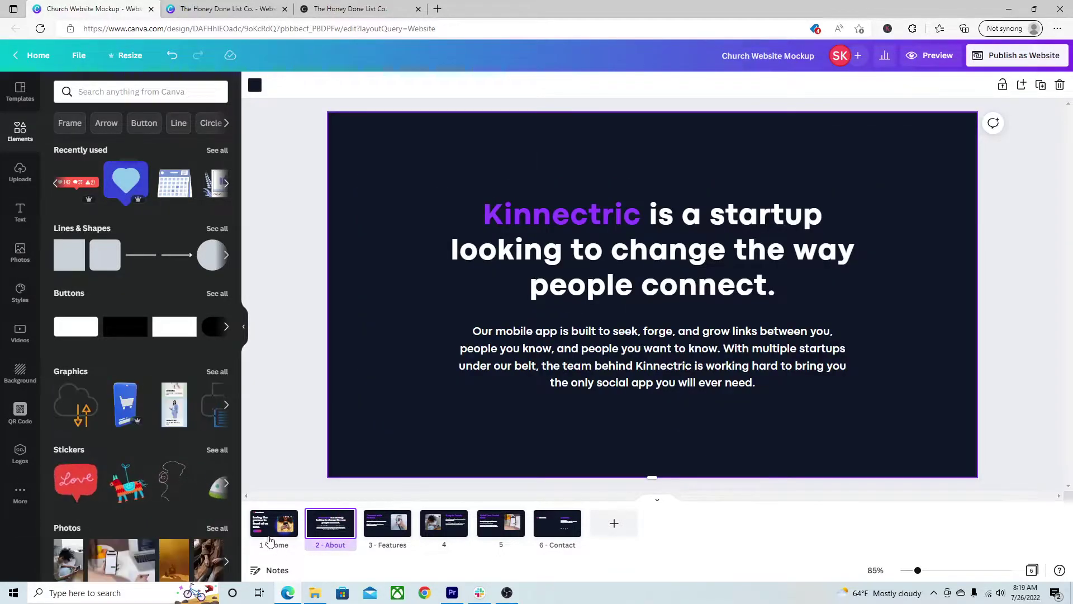
left_click(270, 534)
left_click_drag(768, 397, 780, 442)
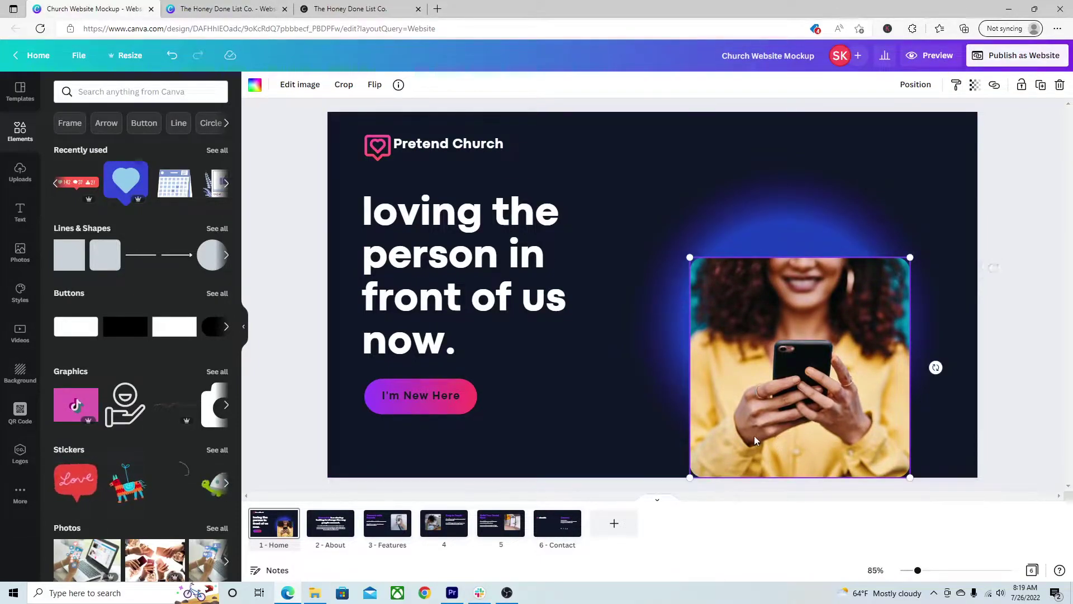
left_click(352, 531)
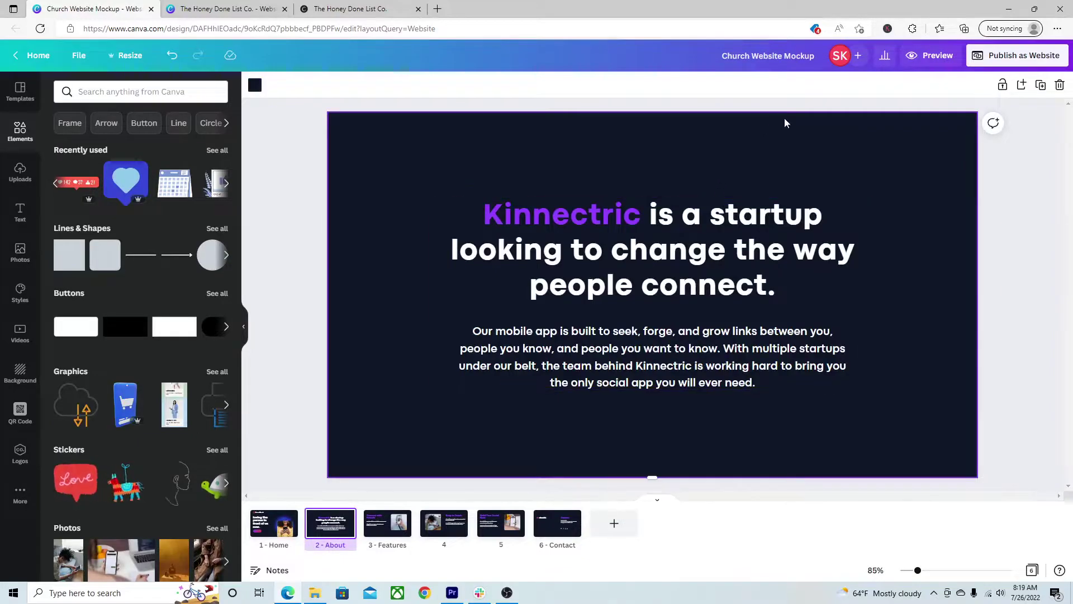
left_click(269, 528)
left_click_drag(731, 425, 730, 356)
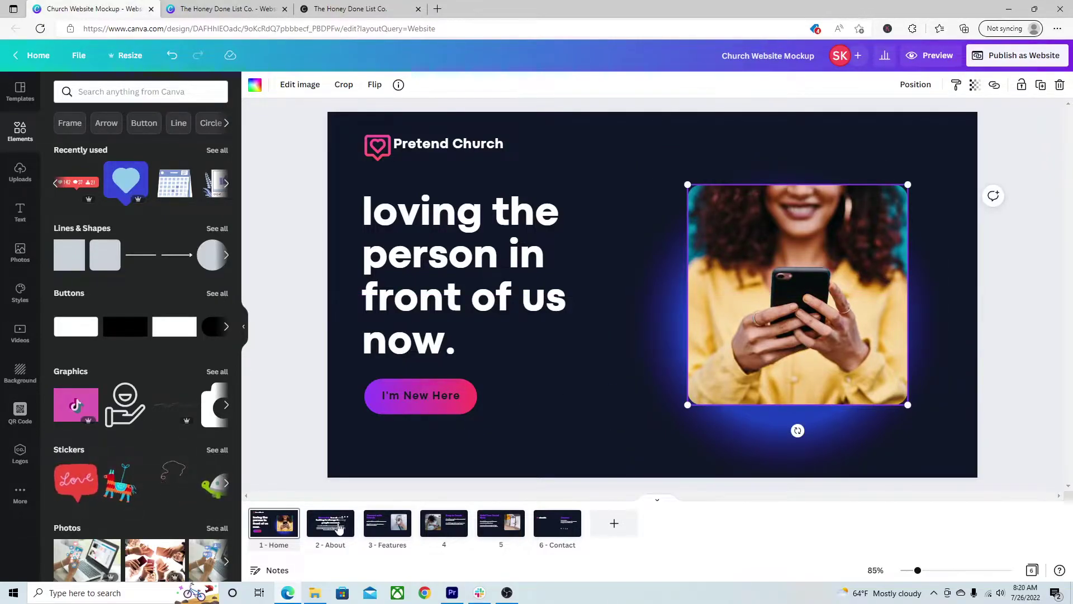
On the About page, ungroup the Kinnectric headline and paragraph and spread them further apart
left_click(340, 528)
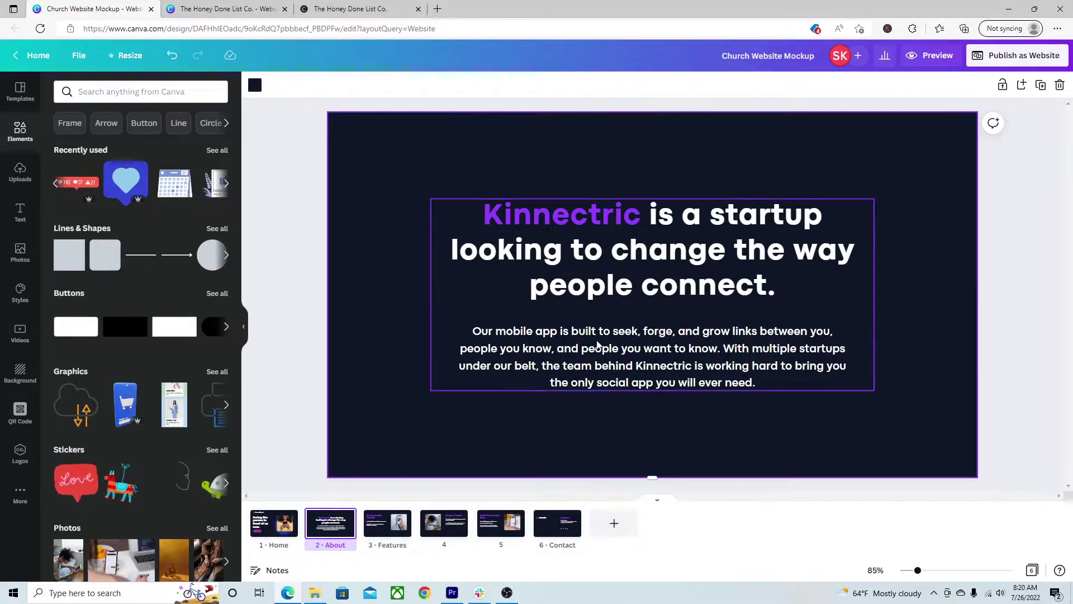
left_click(598, 344)
left_click_drag(598, 344, 596, 297)
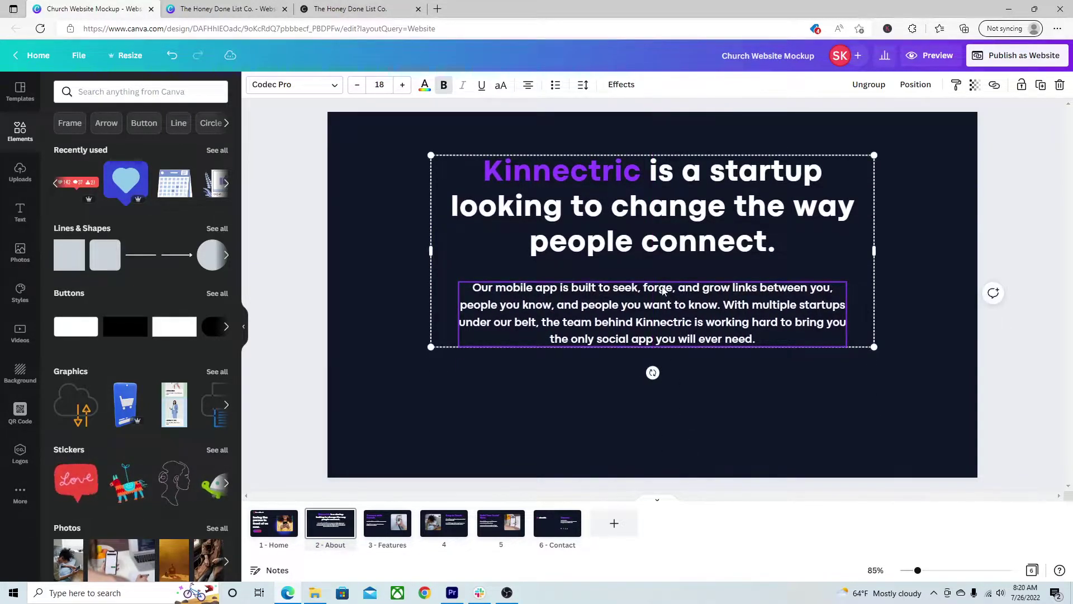
left_click_drag(663, 289, 664, 348)
double_click(653, 270)
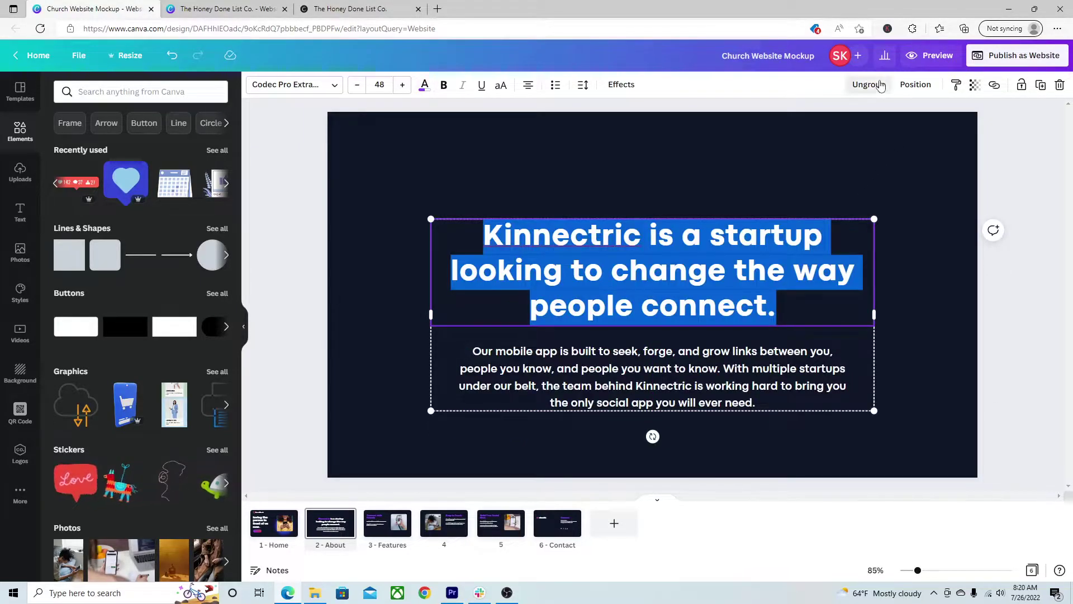
left_click(881, 84)
left_click_drag(786, 307, 787, 264)
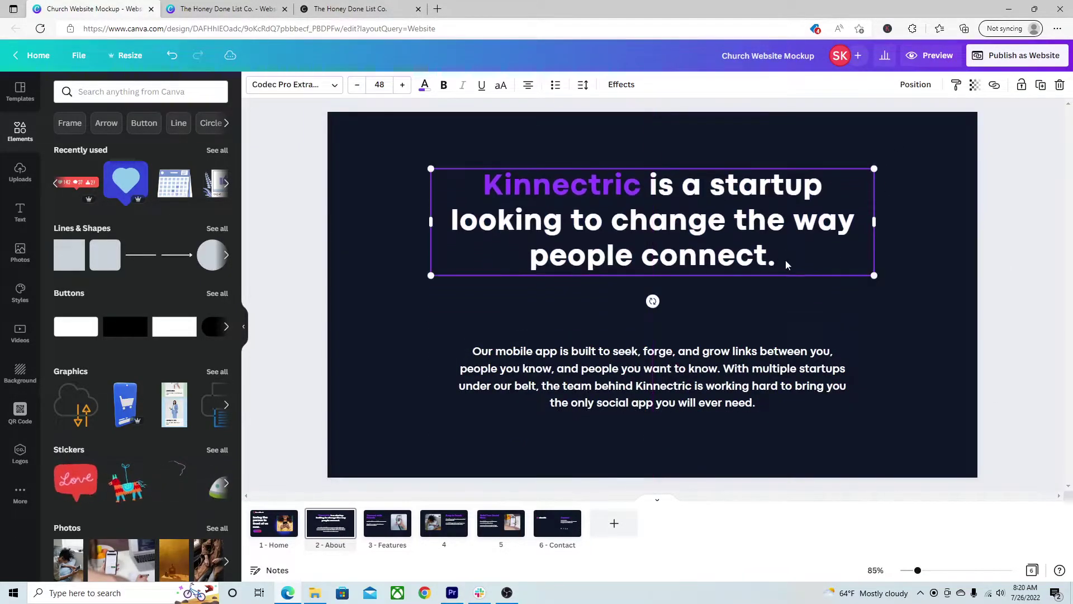
left_click_drag(782, 393, 783, 402)
left_click(951, 403)
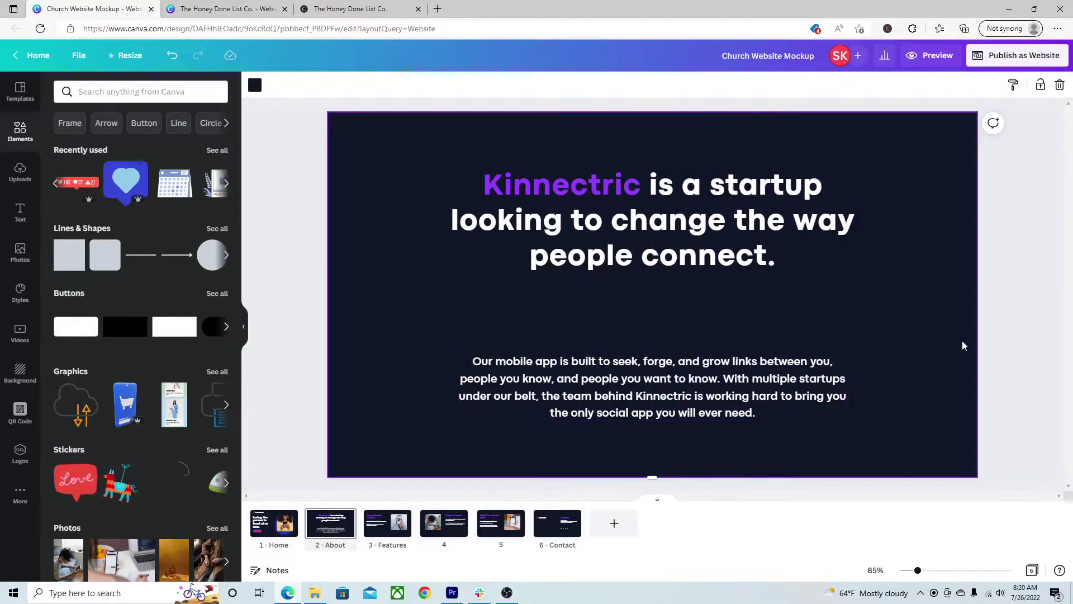
Flip through the Features, About, Home, page 4 and Contact pages to review the design
left_click(378, 513)
left_click(347, 526)
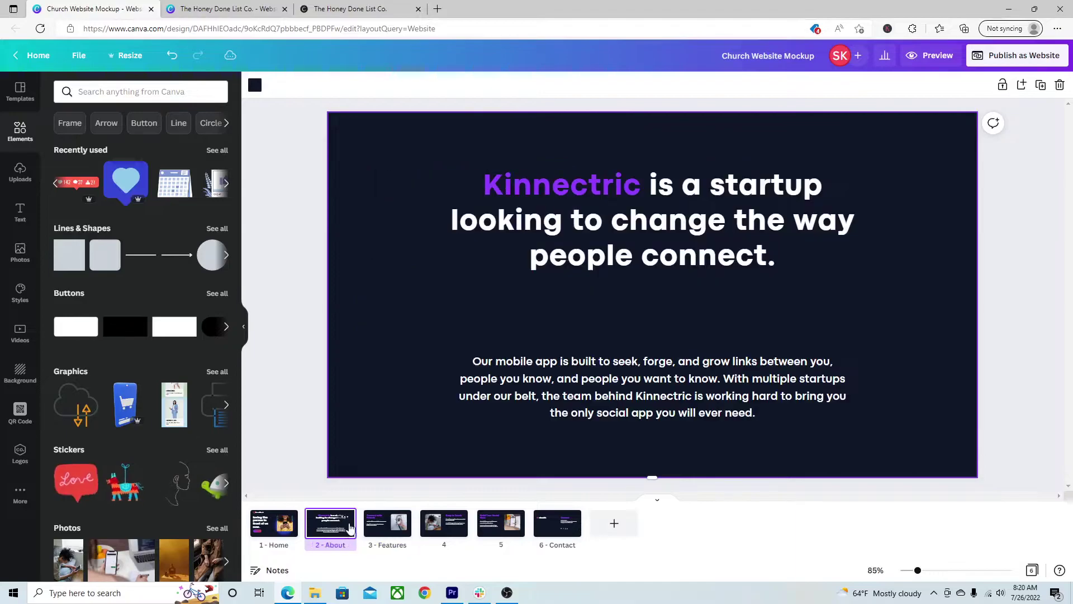
left_click(285, 534)
left_click(442, 531)
left_click(559, 537)
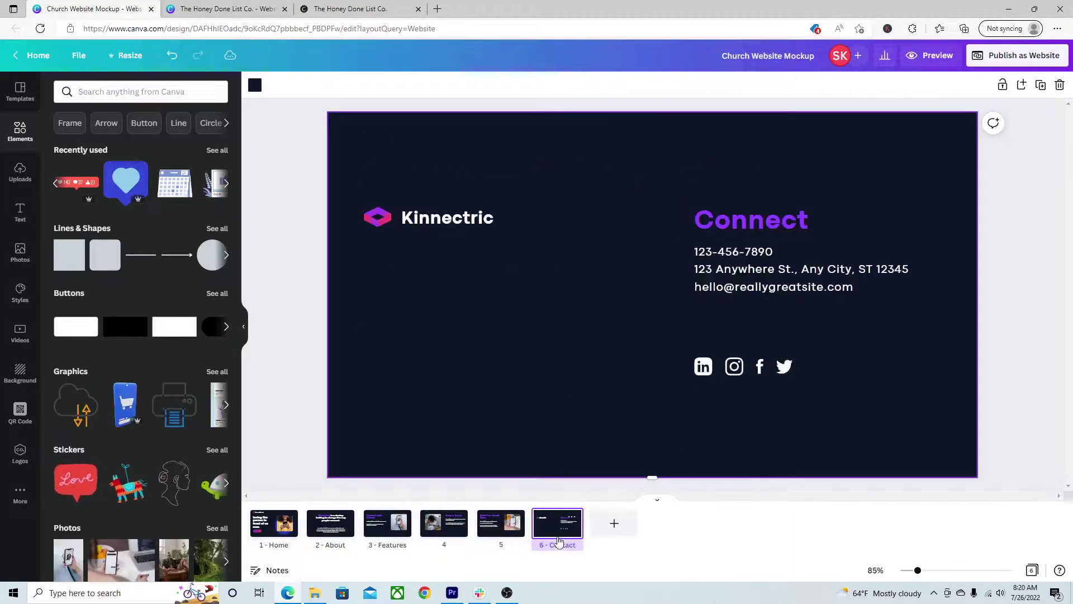
left_click(470, 541)
left_click(293, 537)
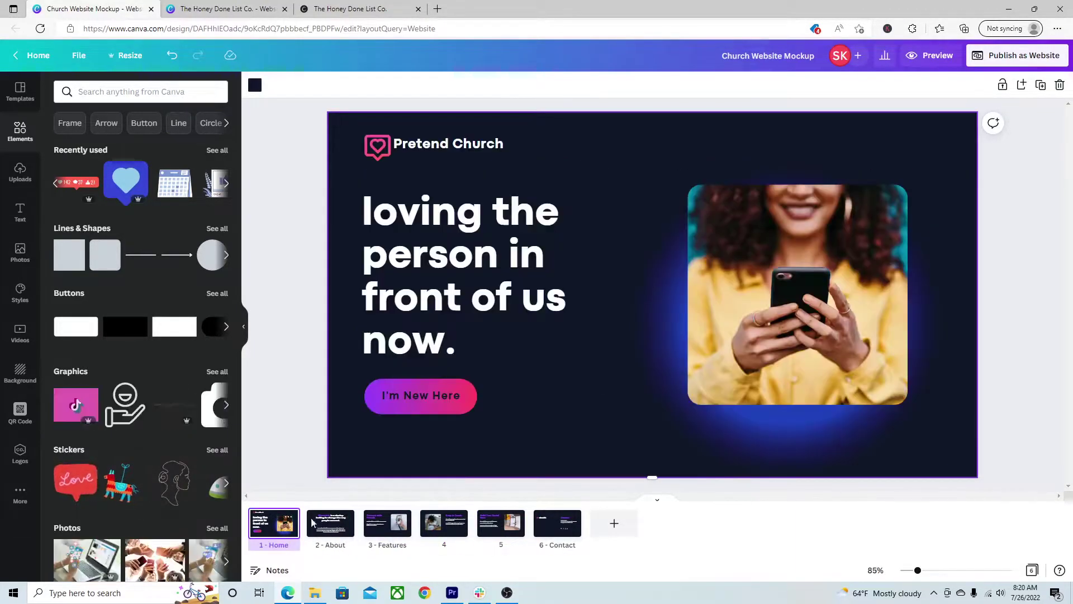
Check the link options on the I'm New Here button
left_click(440, 398)
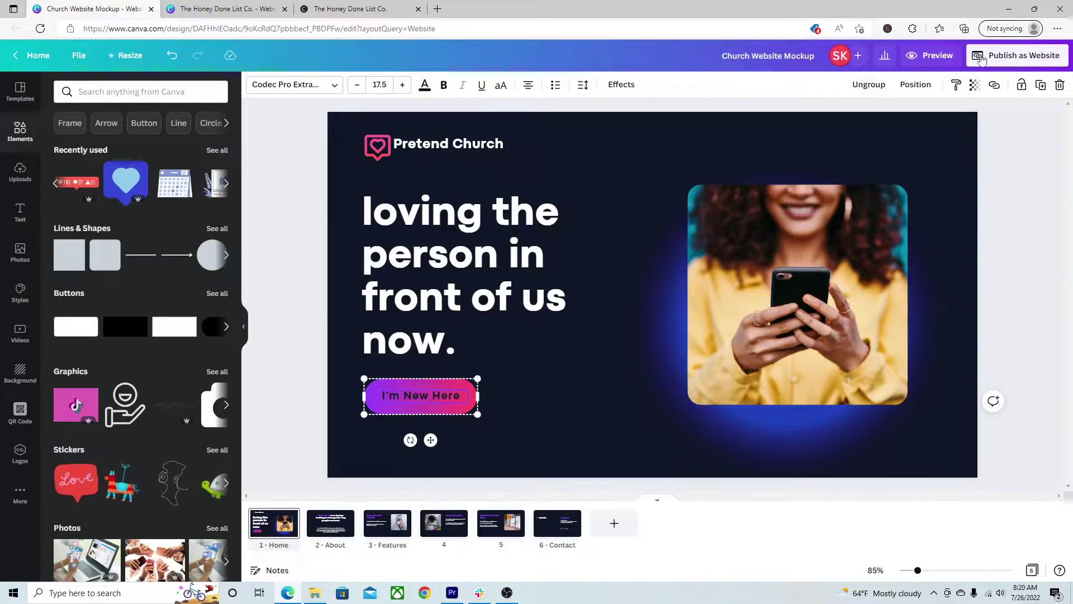
left_click(995, 85)
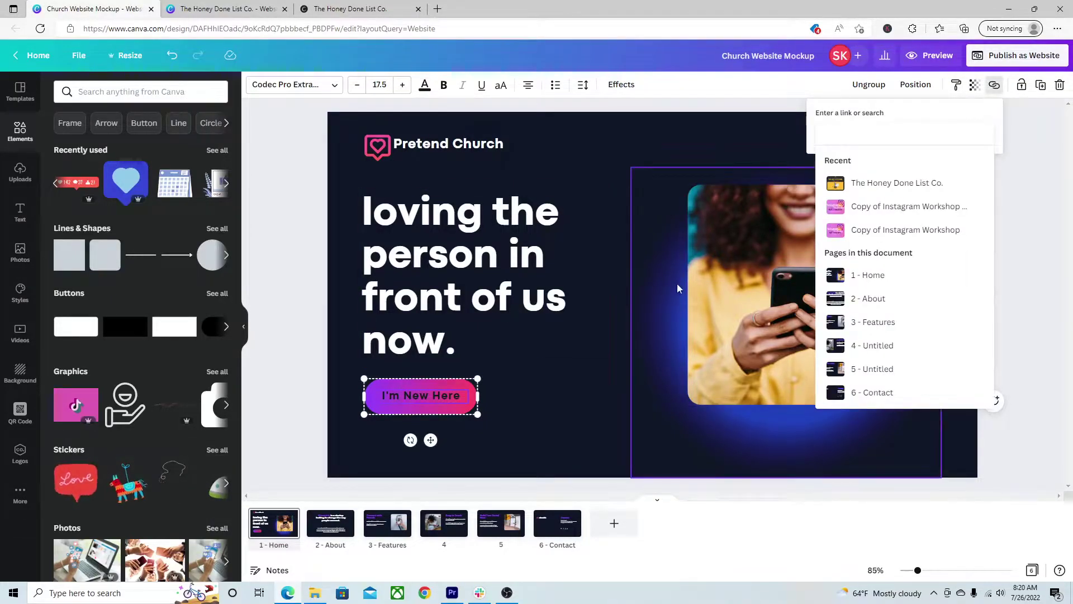
left_click(747, 378)
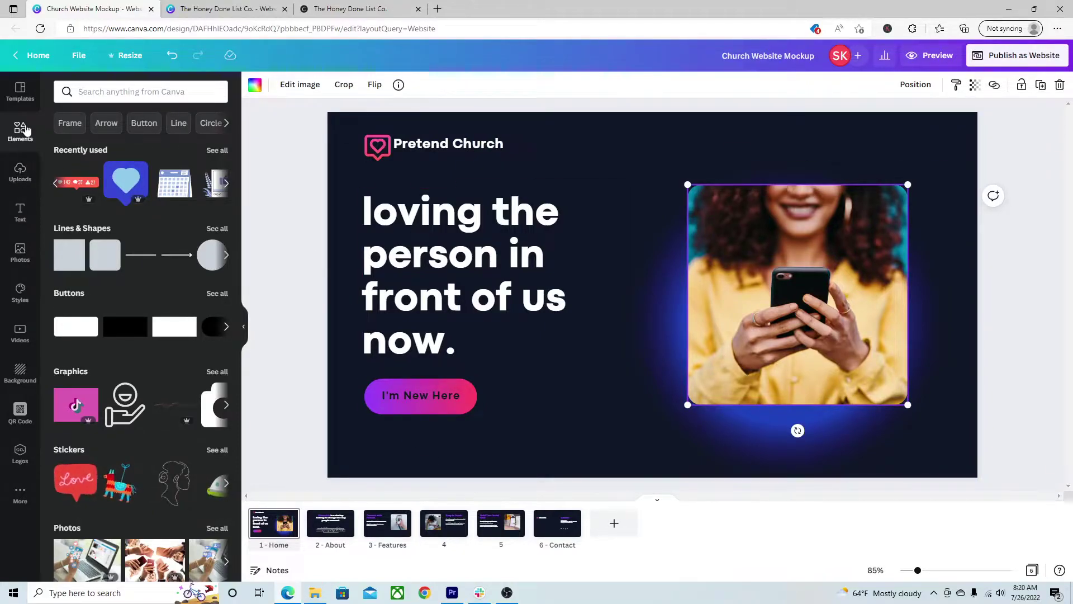
Drag a recently used video from the Videos library onto the Home photo frame
left_click(226, 123)
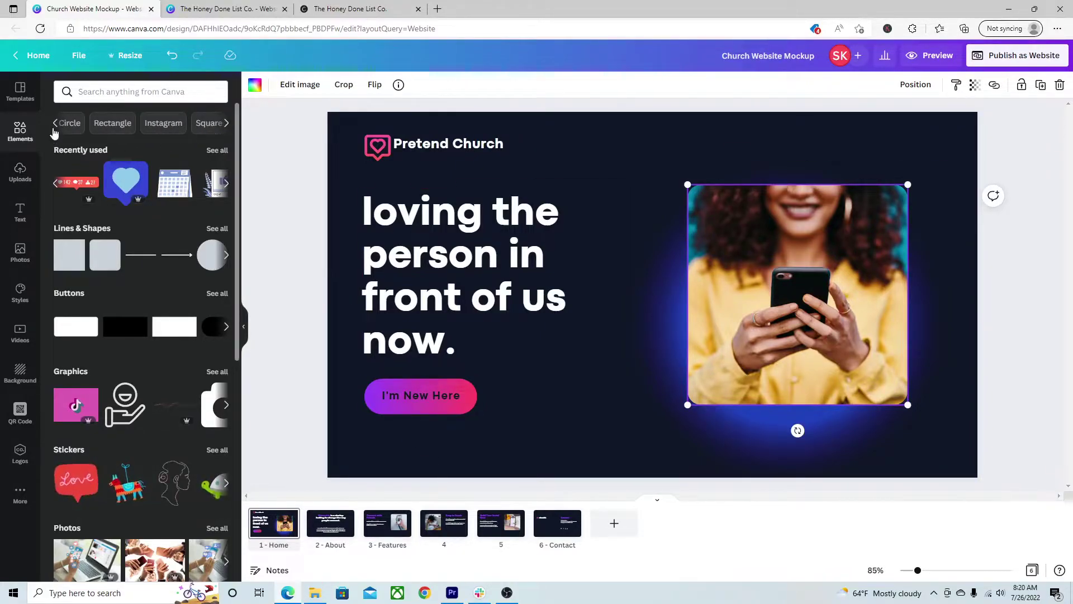
left_click(53, 127)
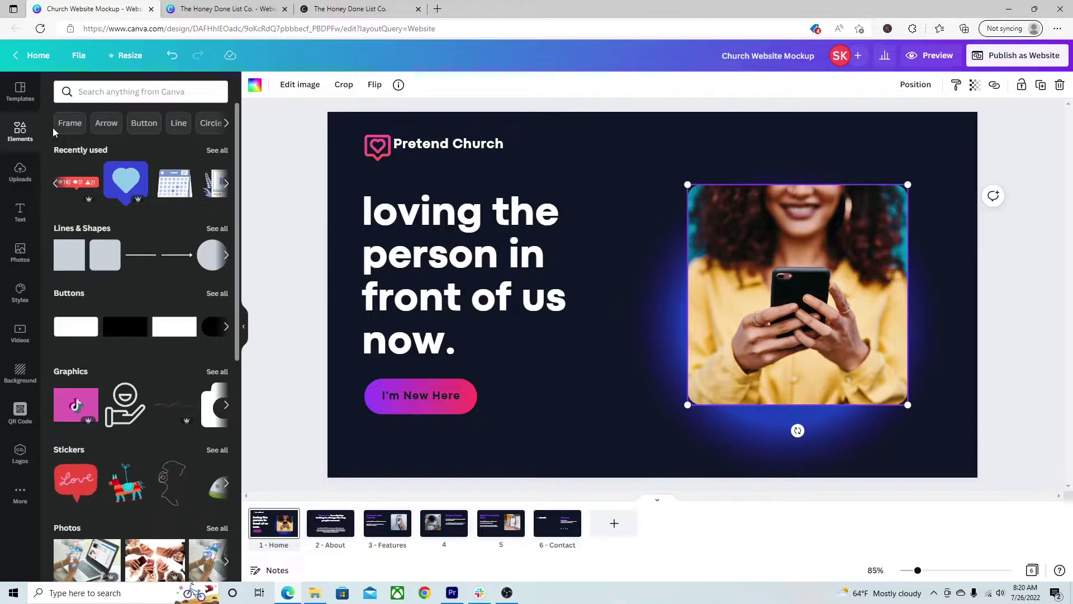
left_click(20, 332)
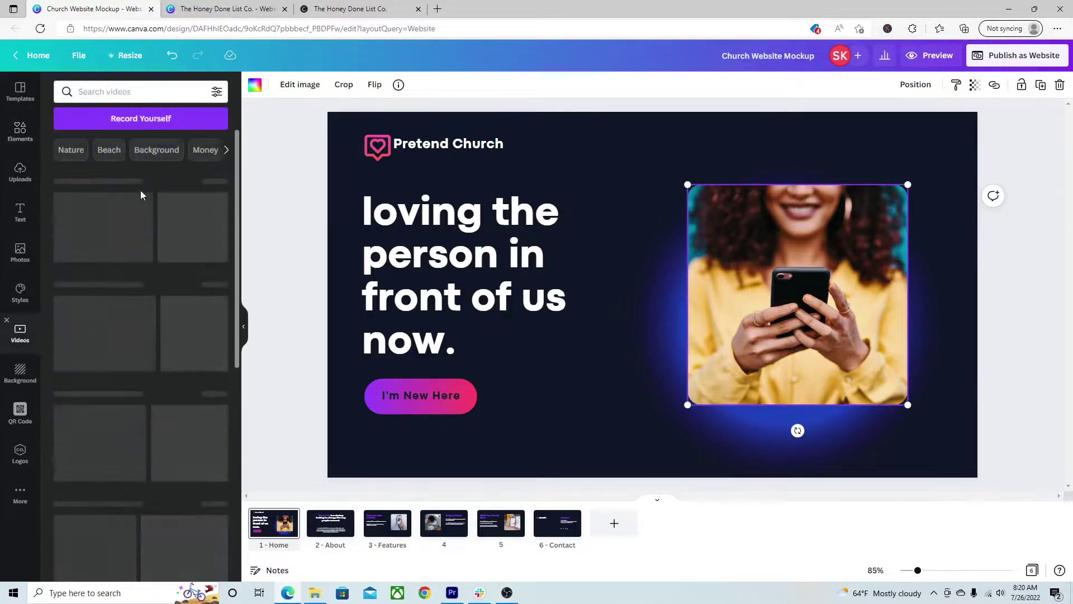
left_click_drag(123, 220, 731, 294)
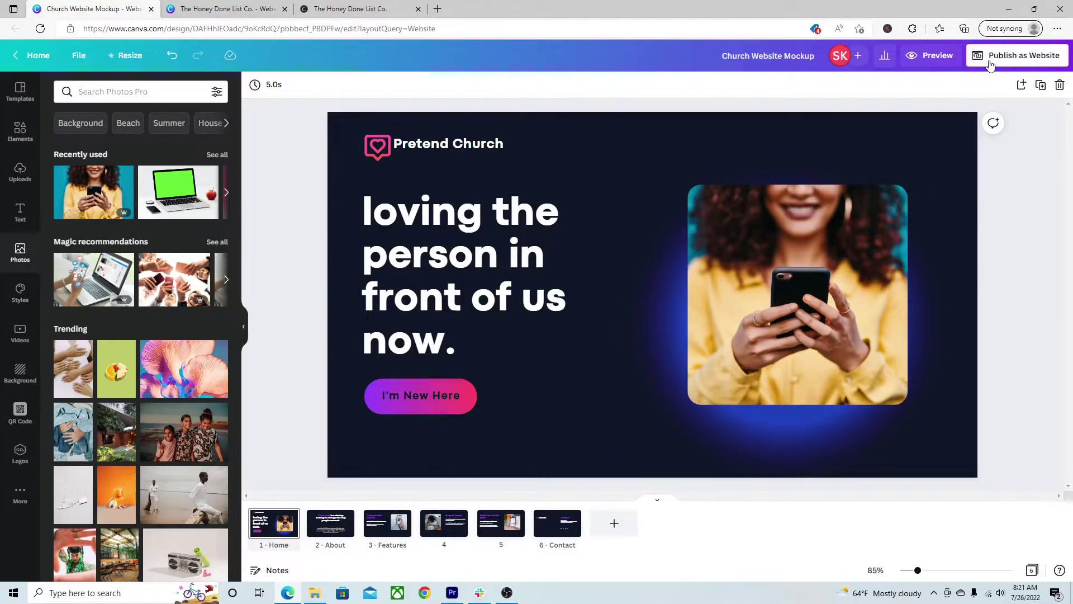
left_click(922, 62)
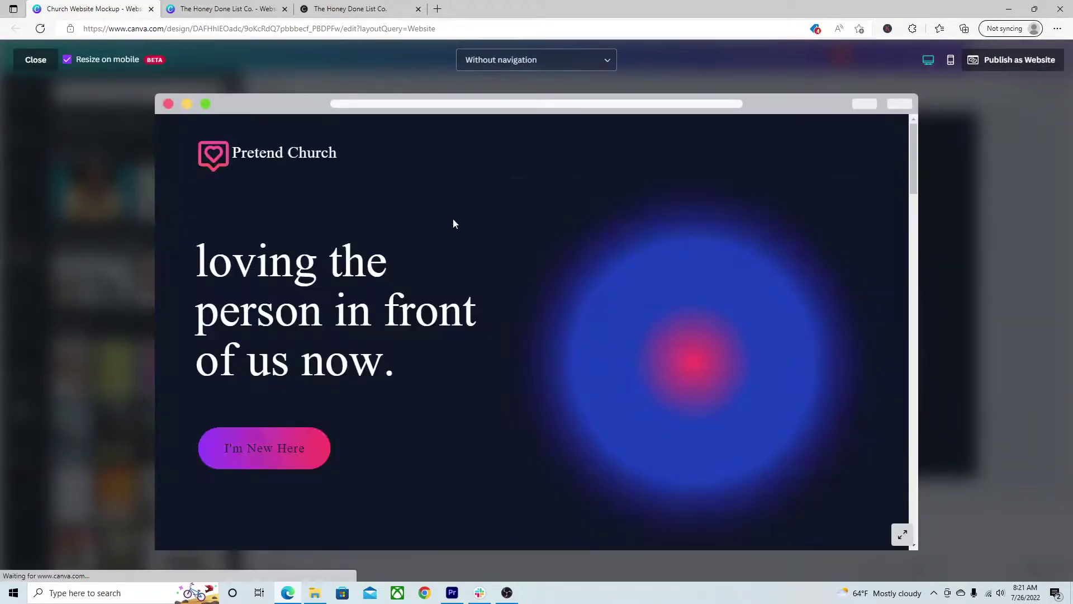
scroll(453, 218, "down", 3)
scroll(419, 231, "down", 15)
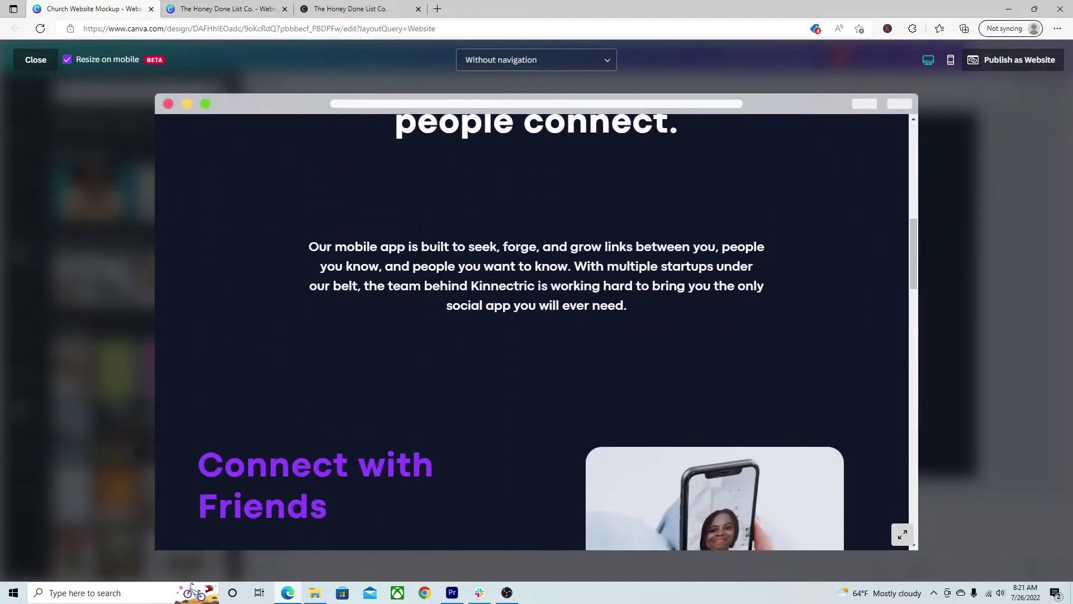
scroll(419, 232, "down", 10)
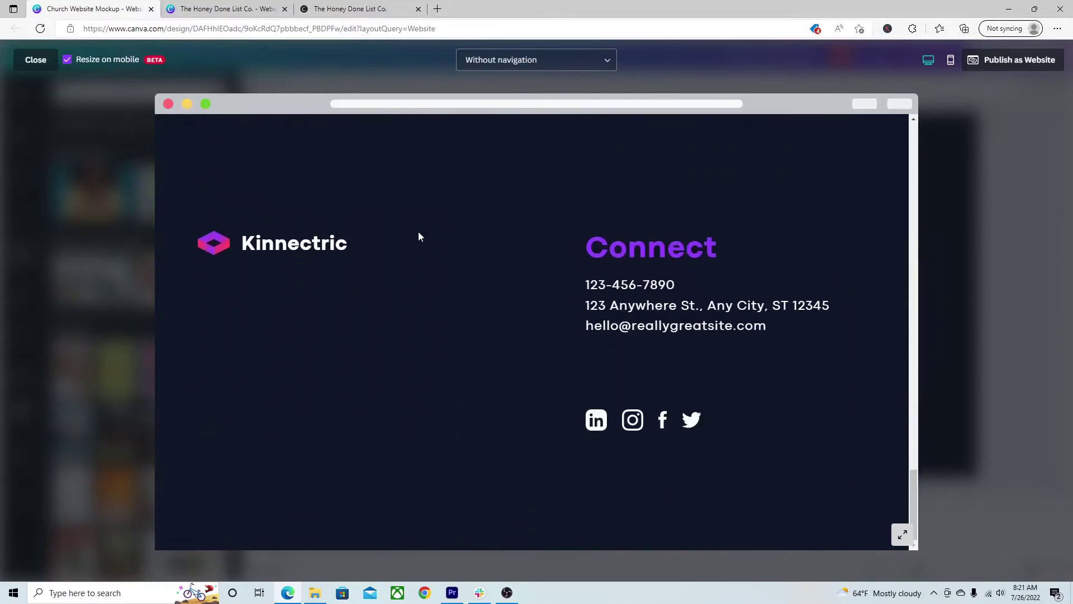
left_click(36, 61)
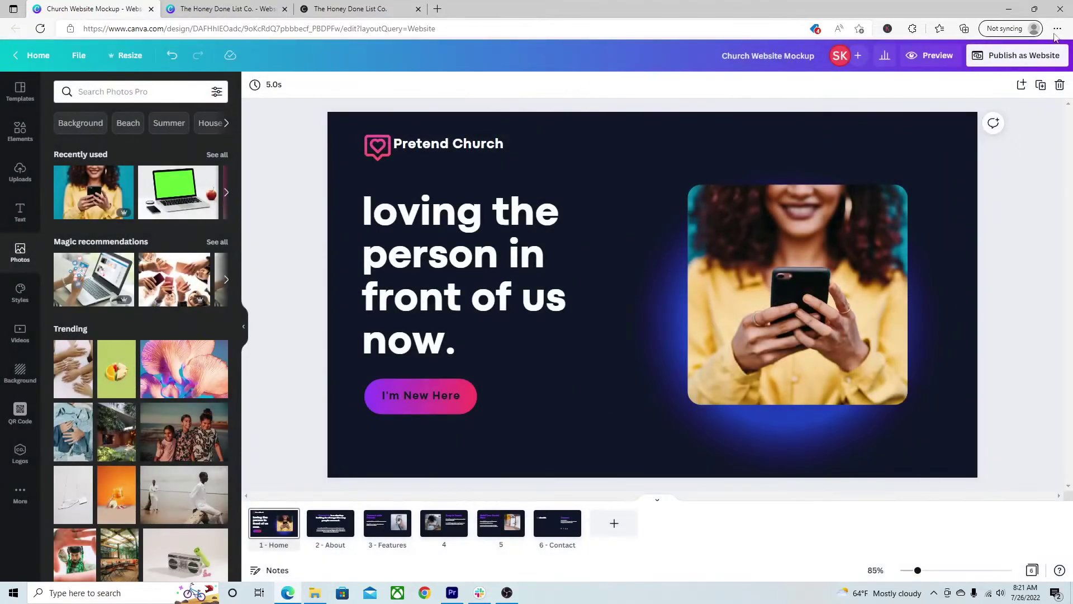
Start publishing the website and continue with 'Purchase a new domain' selected
left_click(1018, 55)
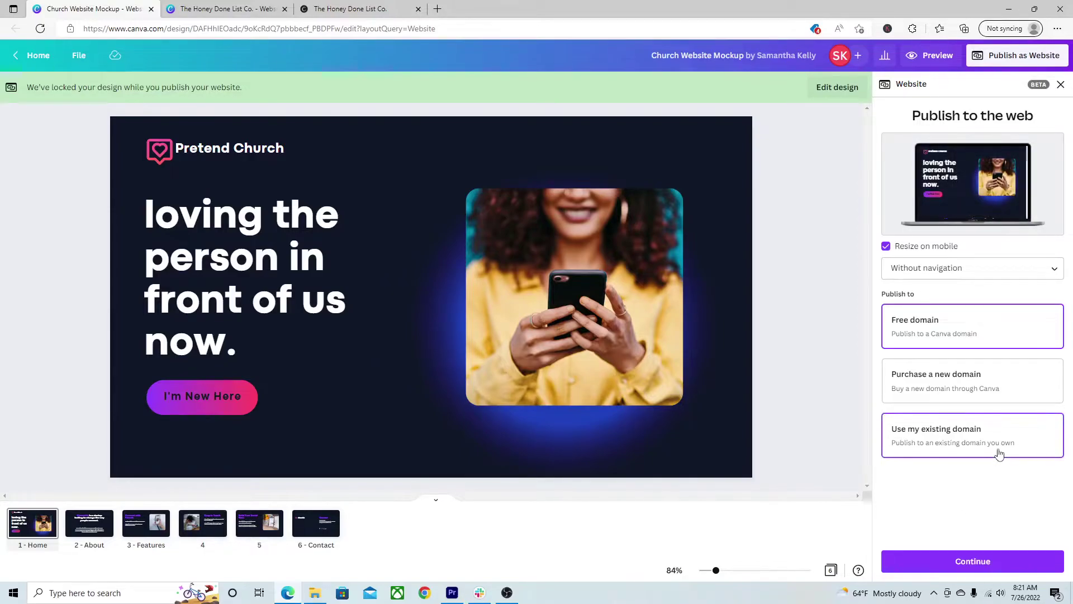
left_click(990, 389)
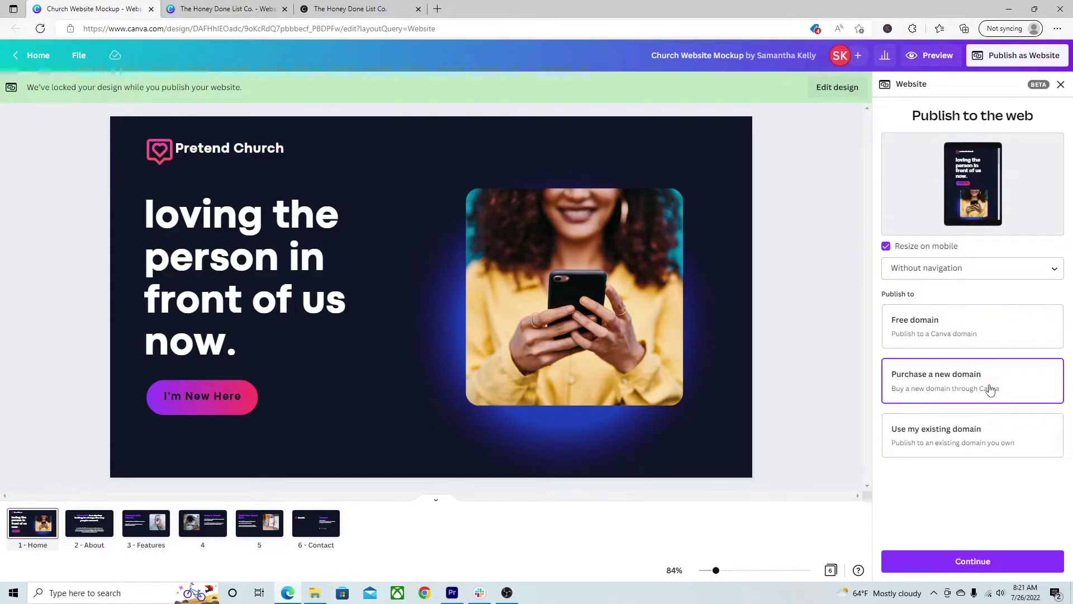
left_click(938, 562)
Search domains for pretendchurch.com, then thepretendchurch.com, available at $18.99/year
left_click(964, 195)
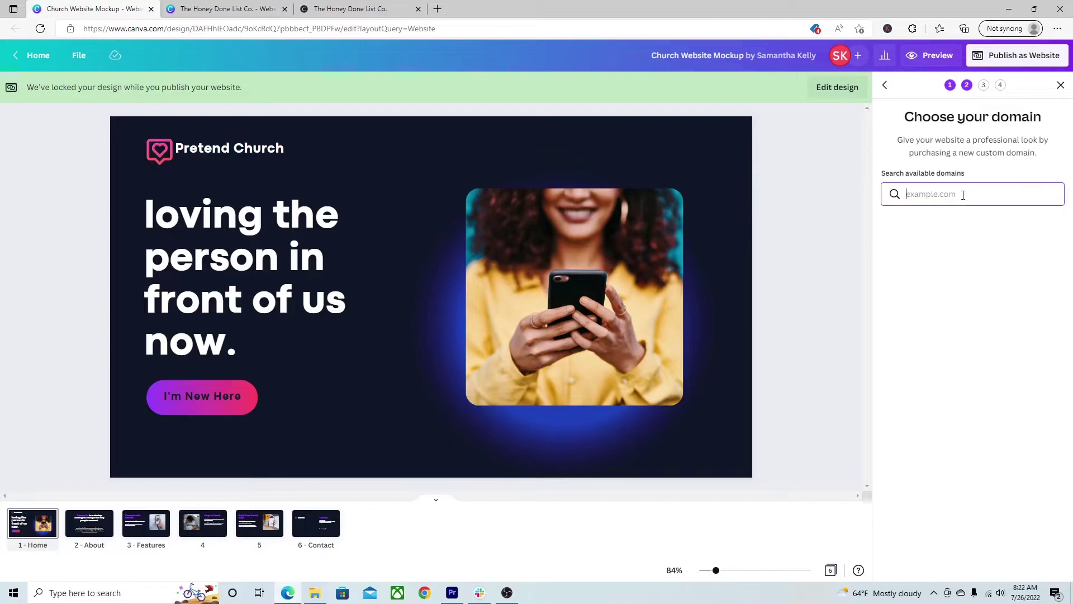
type("pret")
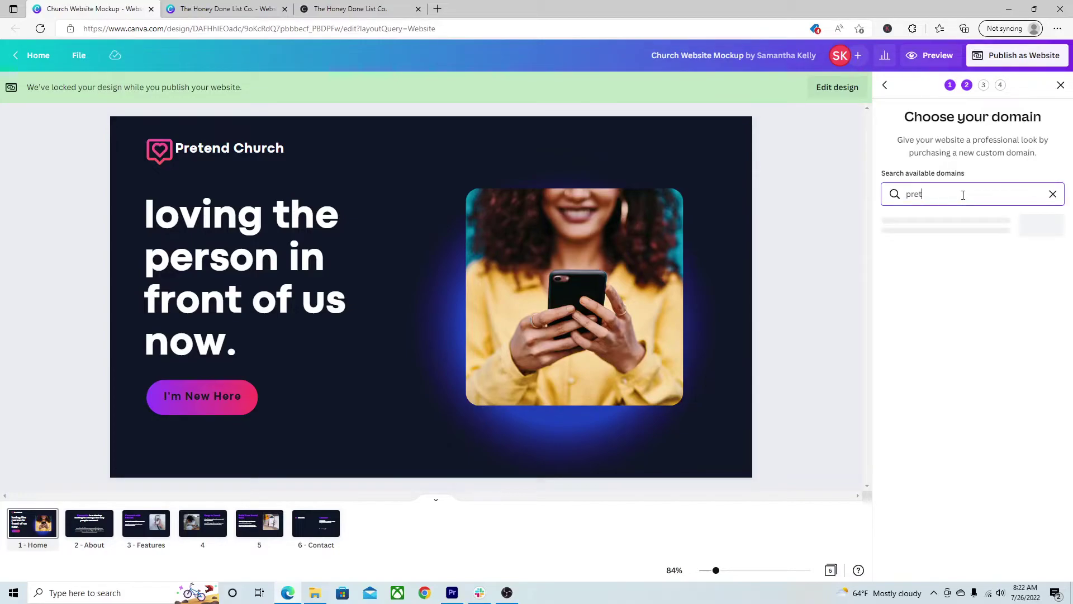
type("endchurch.com")
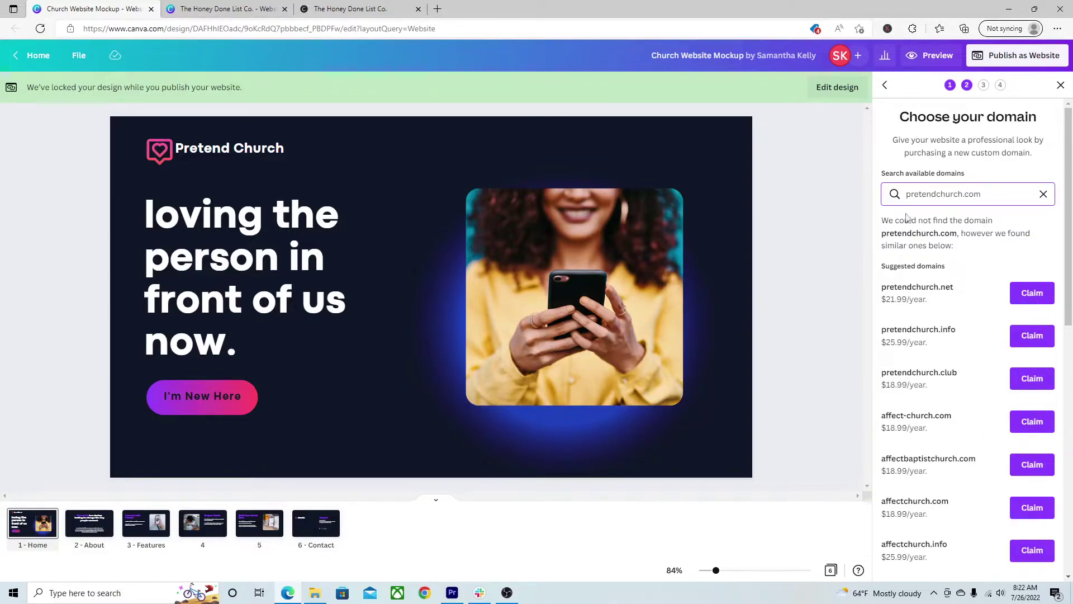
type("the")
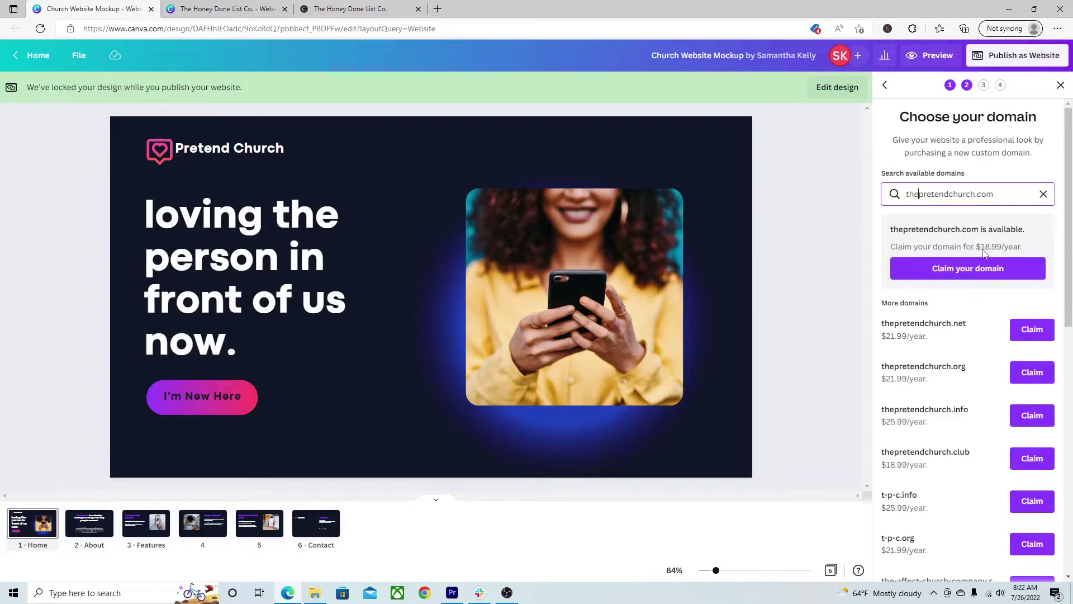
left_click(1022, 250)
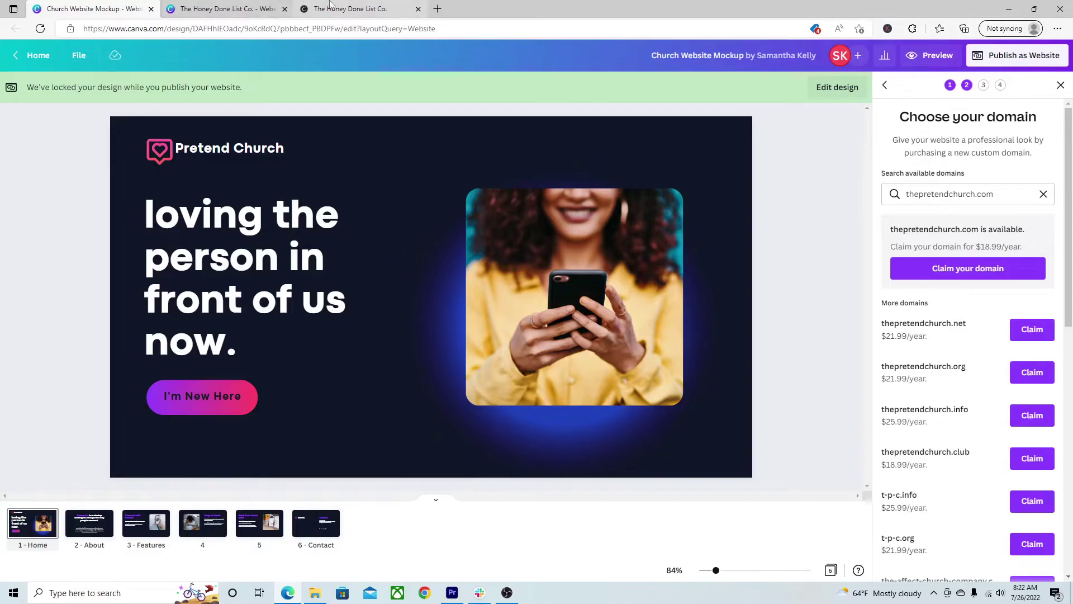
In The Honey Done List Co. design, step through all its pages and return to page 1
left_click(222, 10)
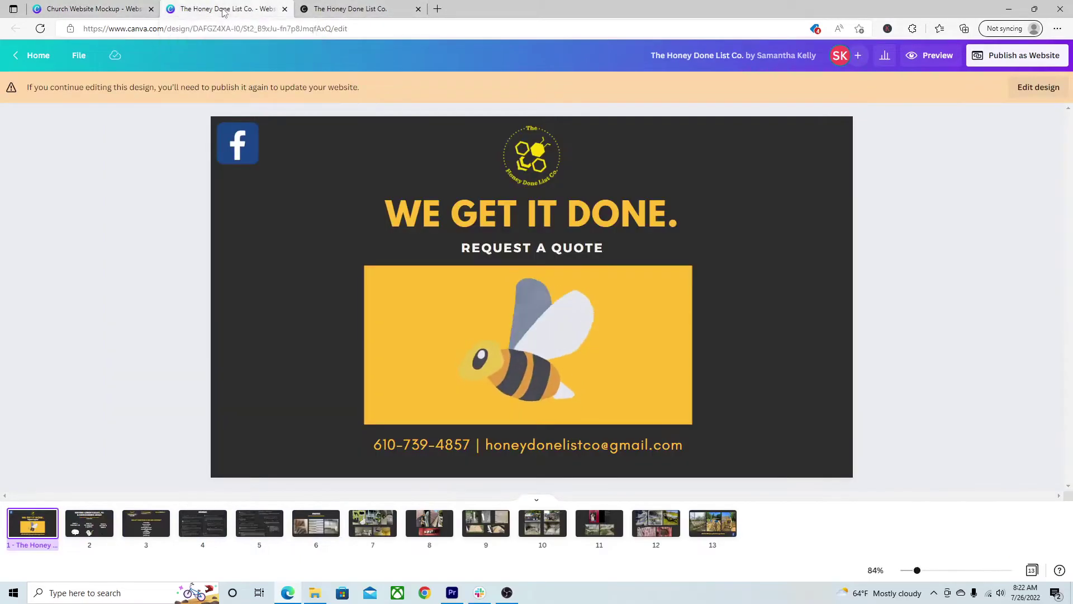
left_click(104, 519)
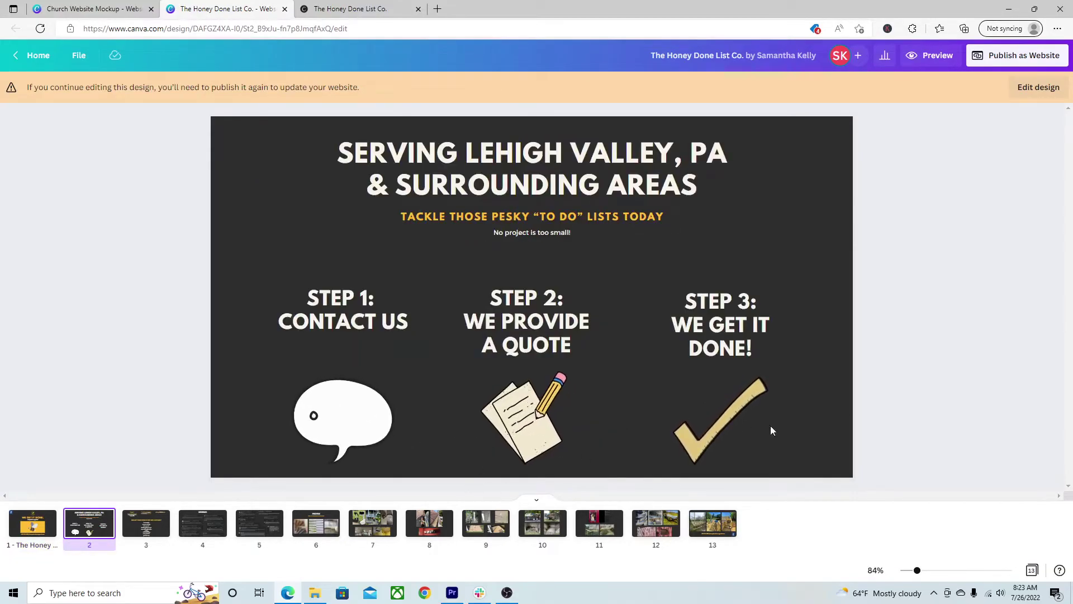
left_click(50, 538)
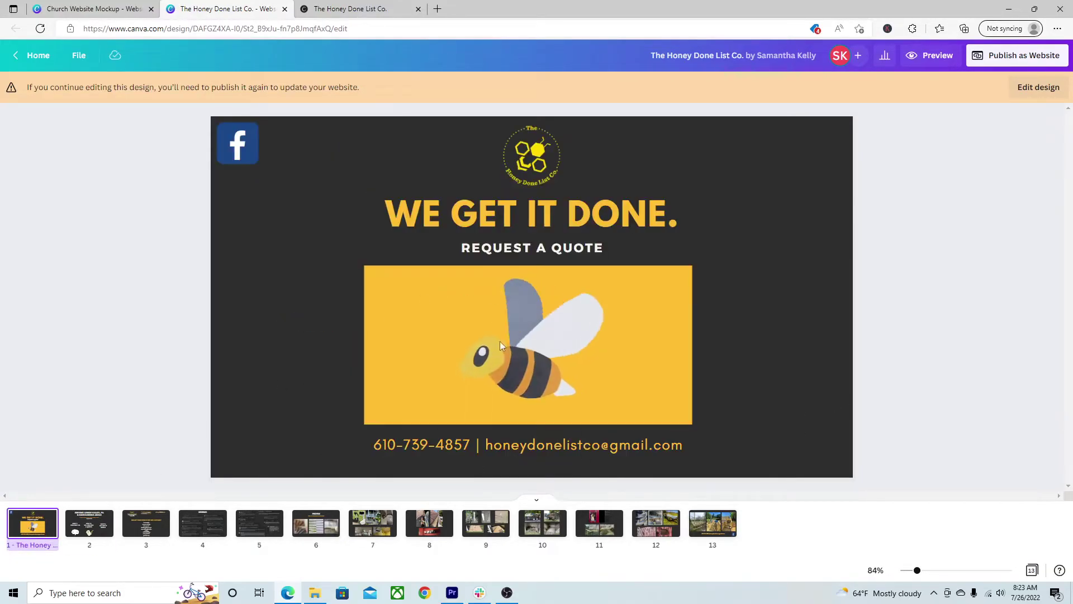
left_click(163, 529)
left_click(204, 532)
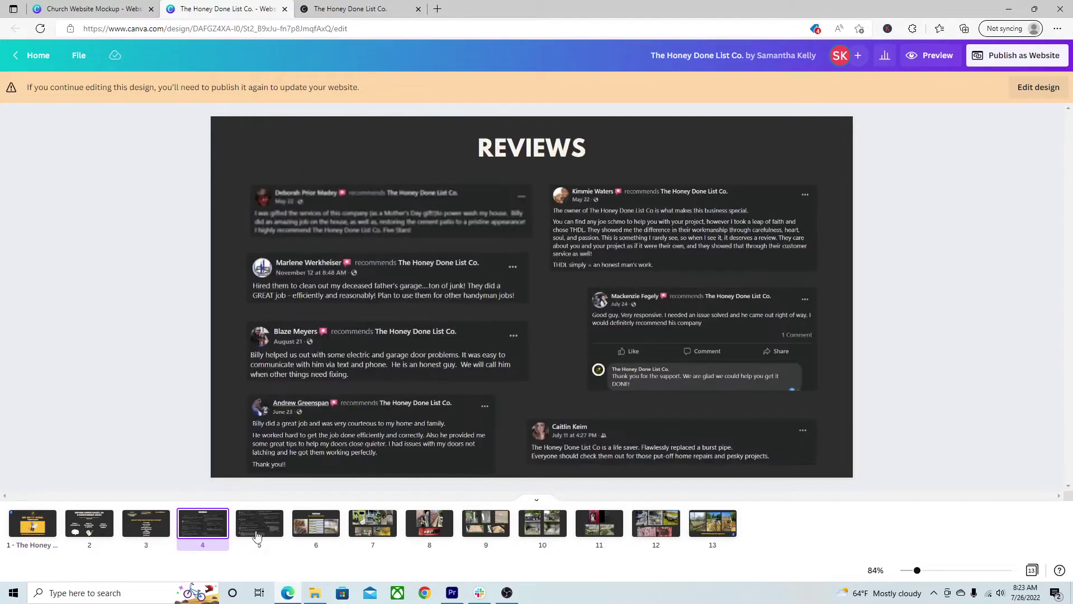
left_click(260, 528)
left_click(316, 530)
left_click(373, 530)
left_click(429, 531)
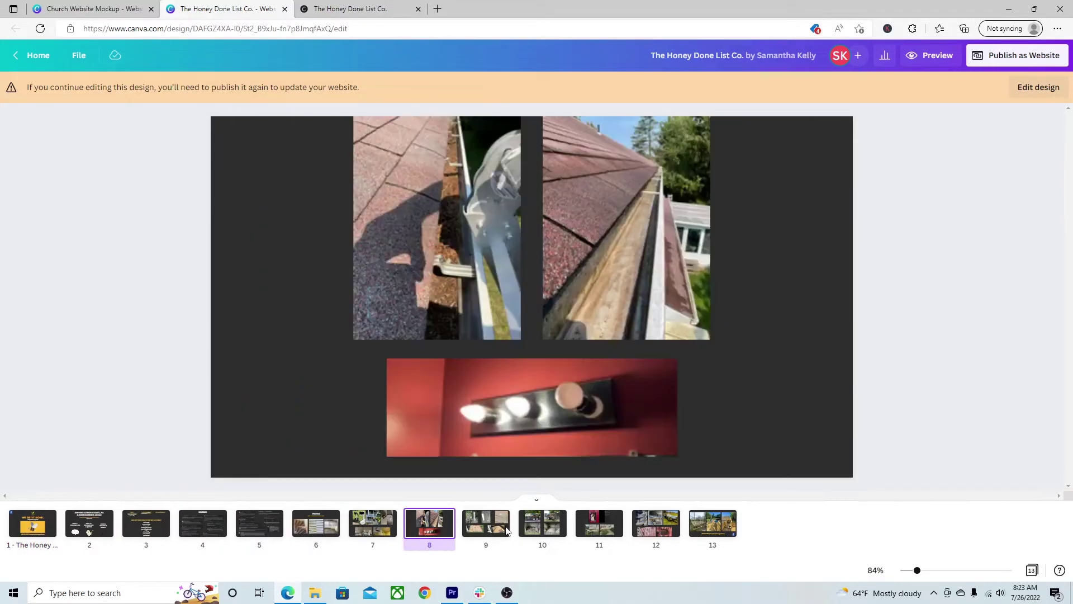
left_click(486, 530)
left_click(542, 530)
left_click(600, 530)
left_click(656, 530)
left_click(702, 537)
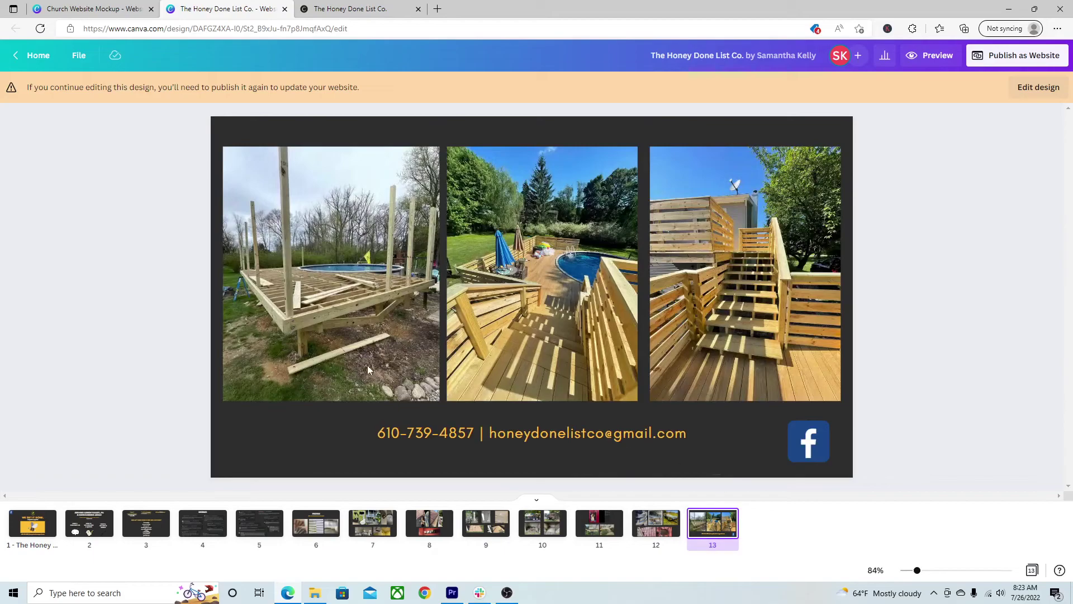
left_click(47, 534)
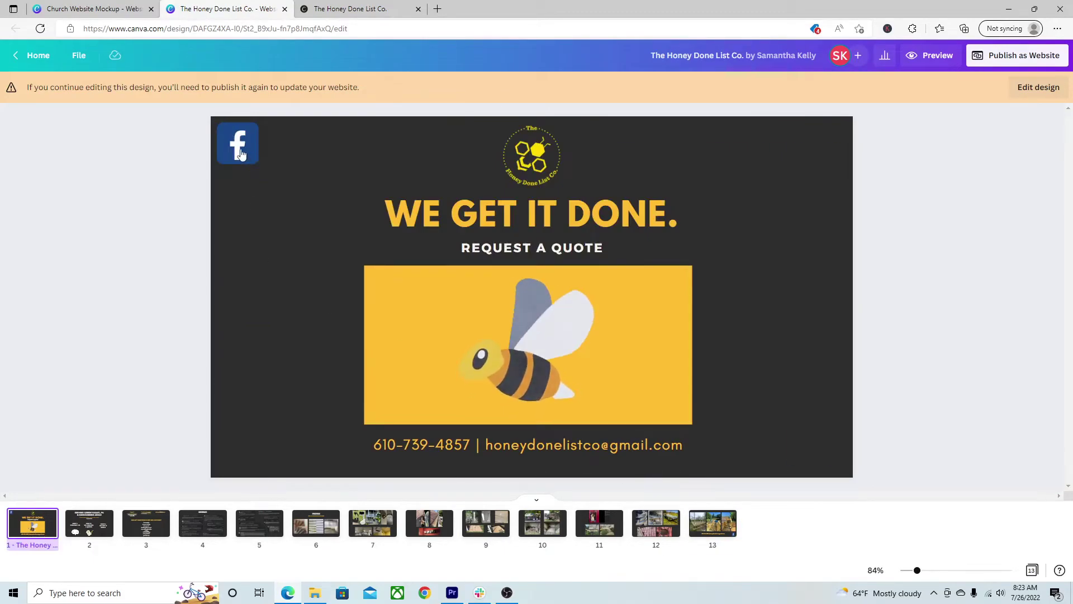
Follow the Facebook icon link, close it, and view the live honeydonelistco.com site
left_click(242, 156)
left_click(419, 9)
left_click(347, 9)
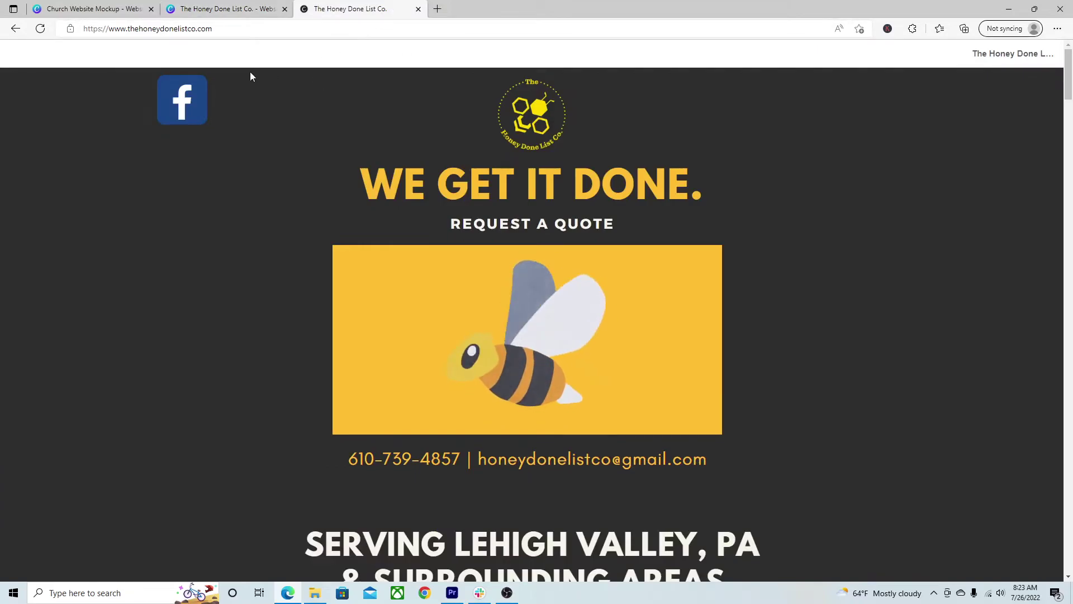
Browse thehoneydonelistco.com, visit its 'follow us on facebook' page, then go back to the site
scroll(246, 225, "down", 5)
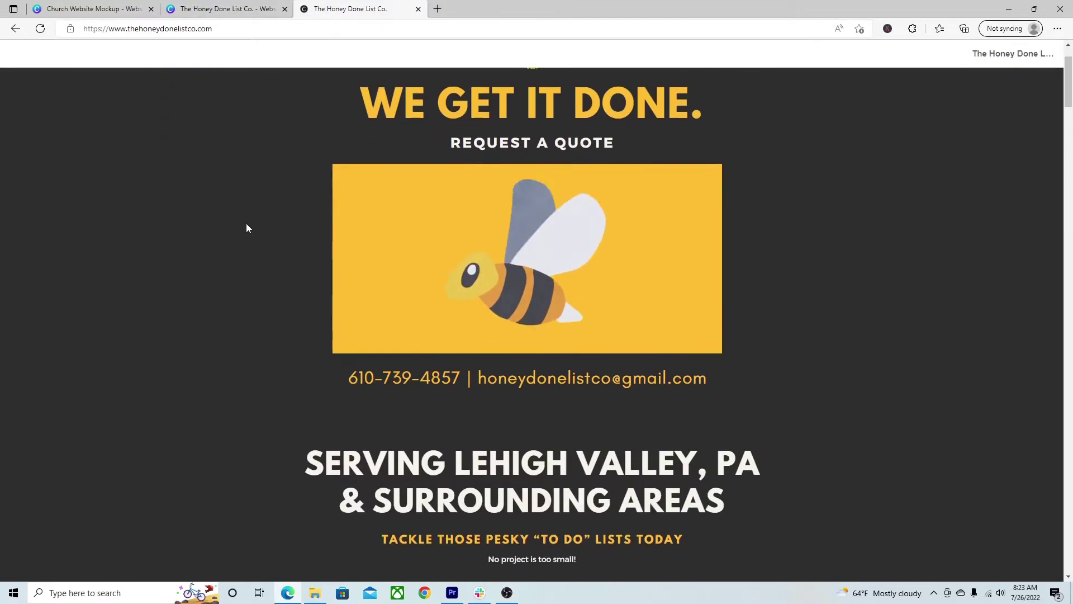
scroll(246, 227, "down", 15)
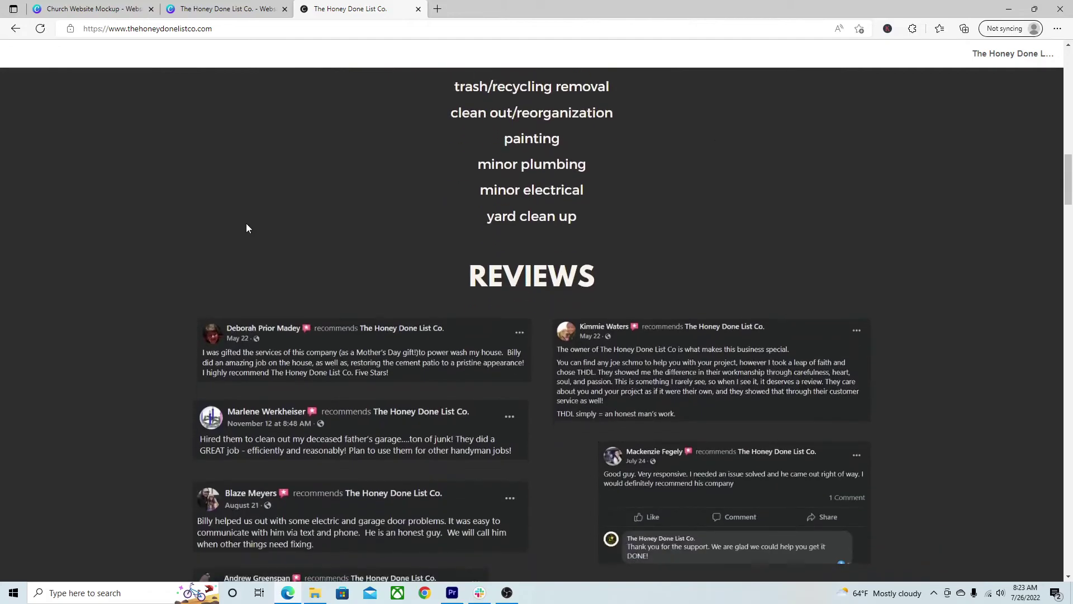
scroll(246, 227, "down", 15)
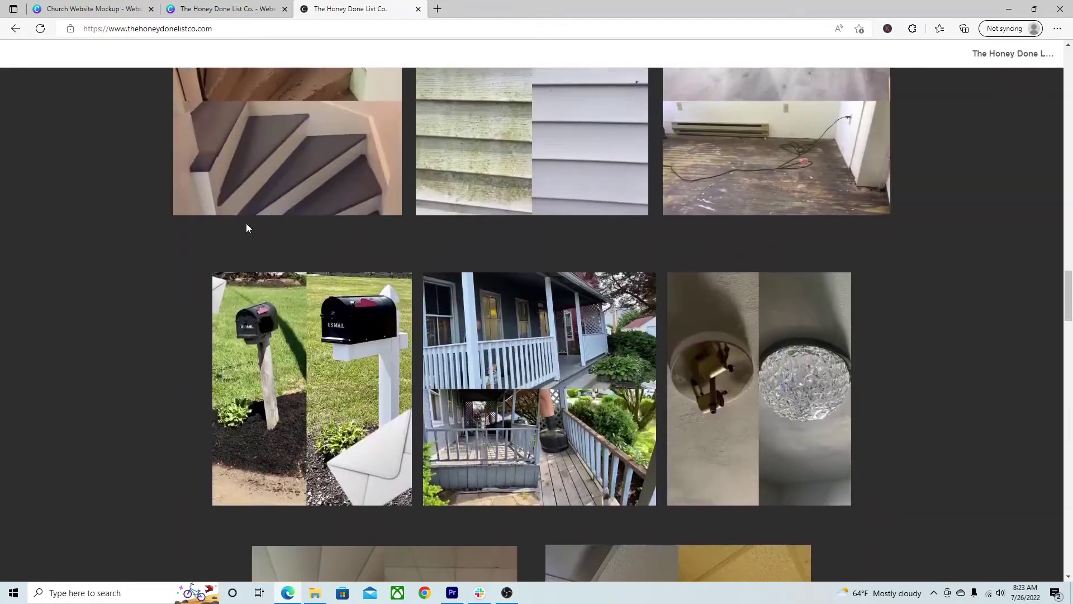
scroll(401, 224, "up", 6)
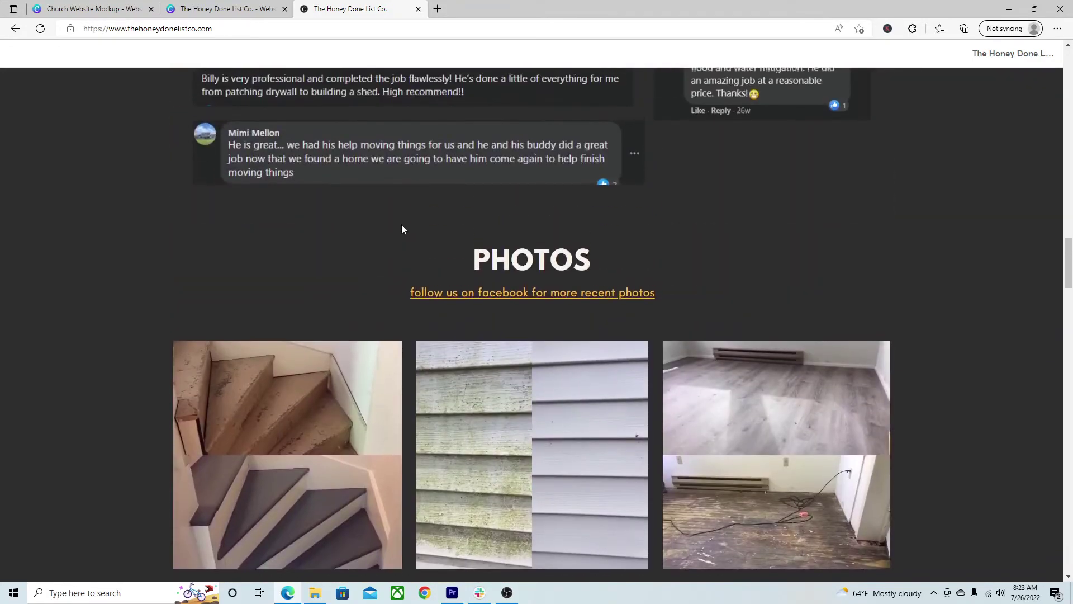
left_click(454, 295)
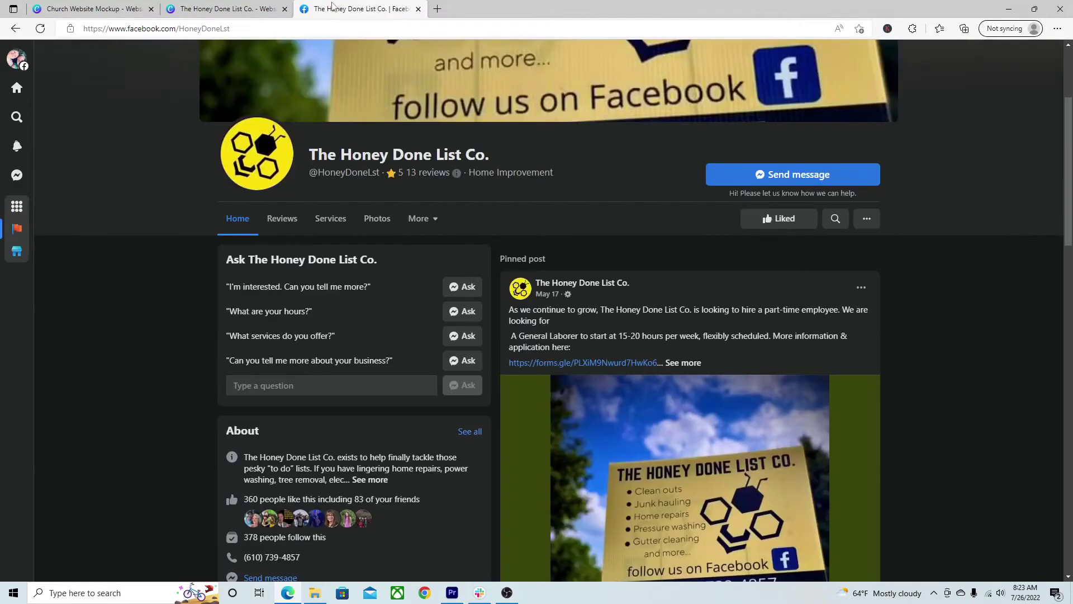
left_click(15, 28)
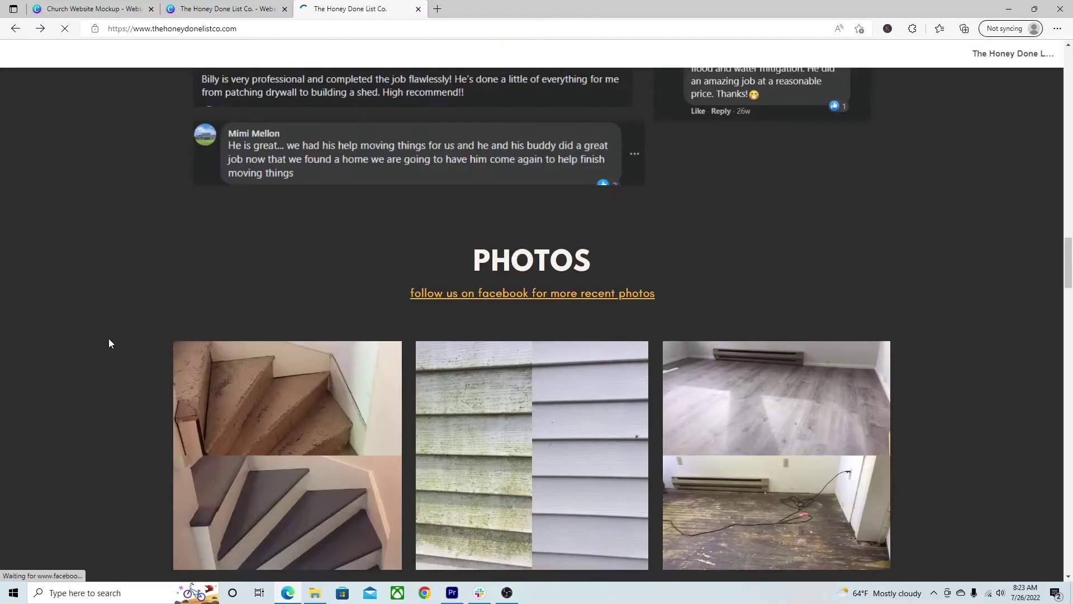
Scroll through the rest of the live site, then return to the Church Website Mockup tab
scroll(109, 343, "down", 20)
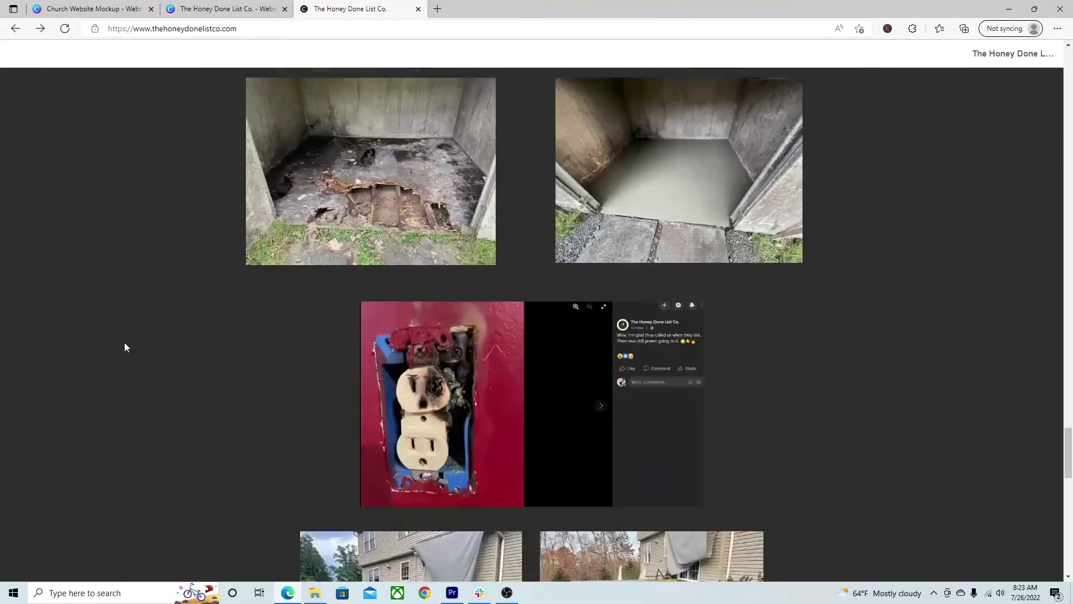
scroll(124, 347, "down", 10)
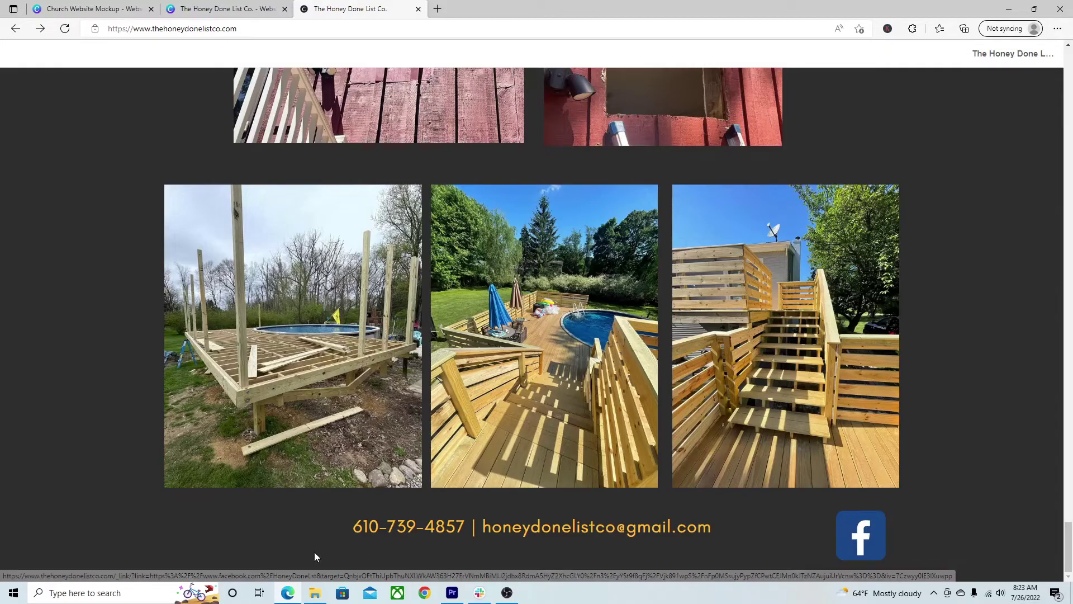
left_click_drag(1069, 546, 1071, 38)
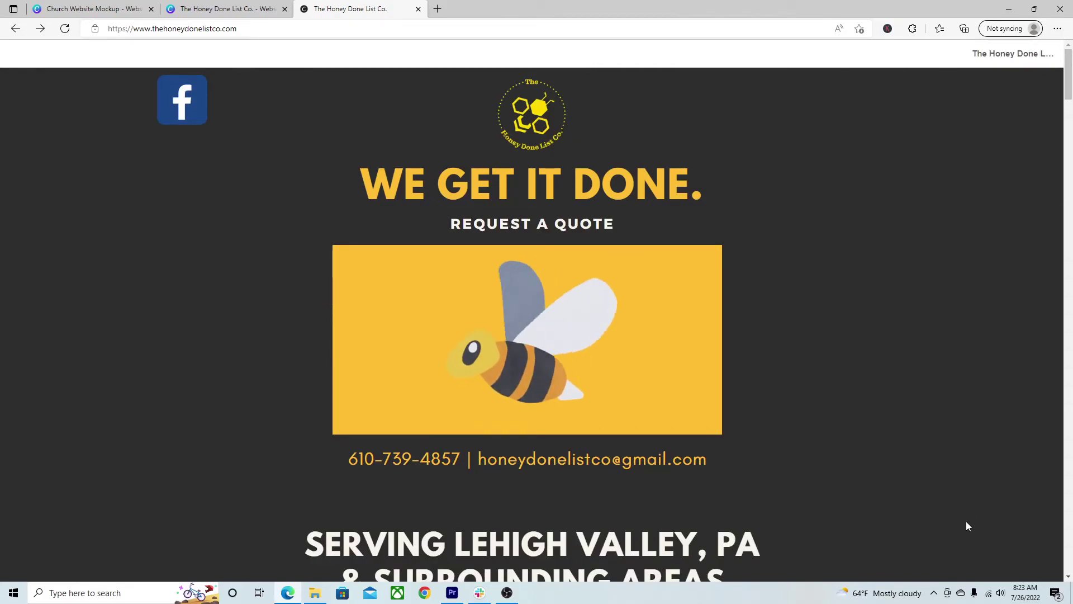
scroll(966, 522, "down", 5)
scroll(967, 523, "down", 7)
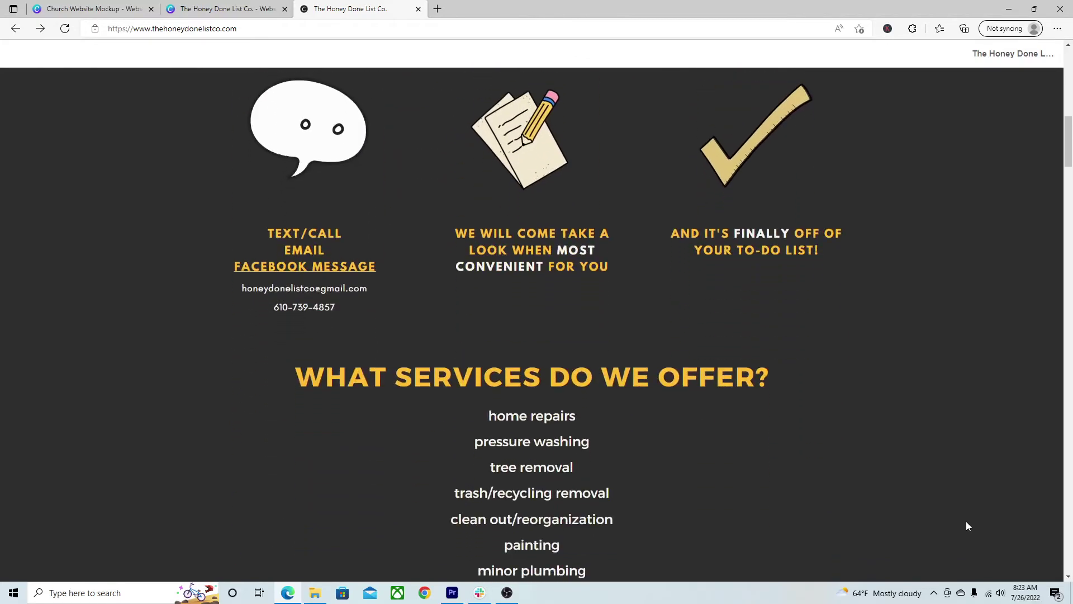
scroll(345, 518, "down", 20)
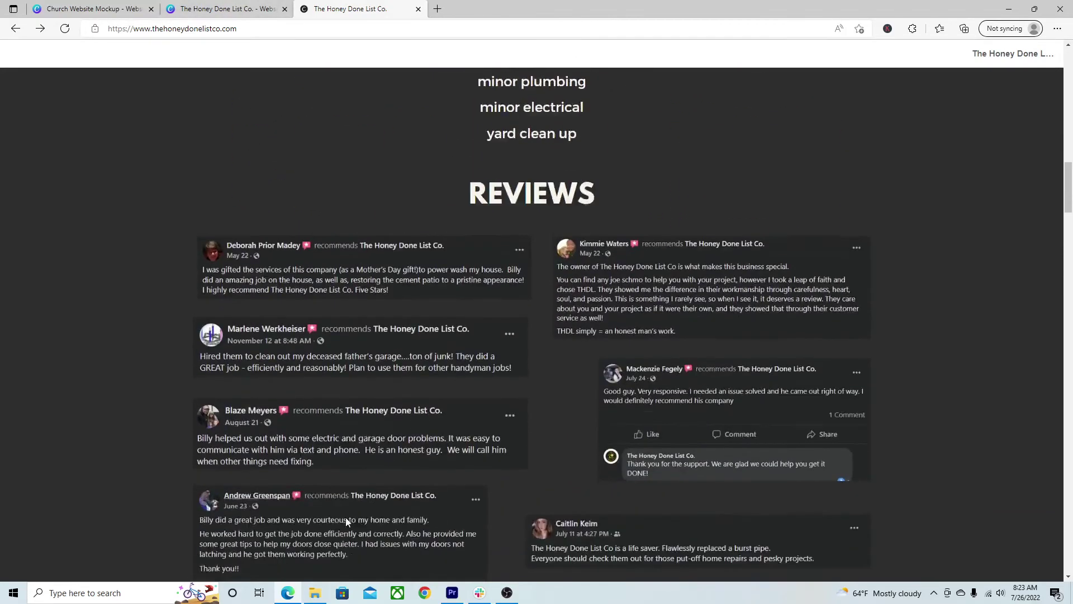
scroll(319, 511, "down", 10)
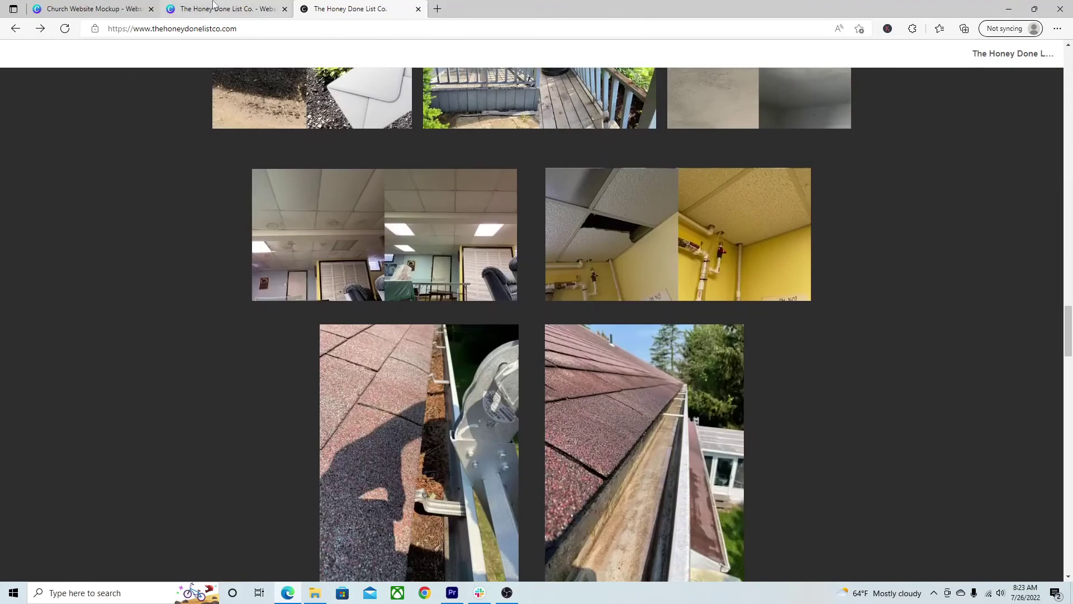
left_click(224, 9)
left_click(84, 8)
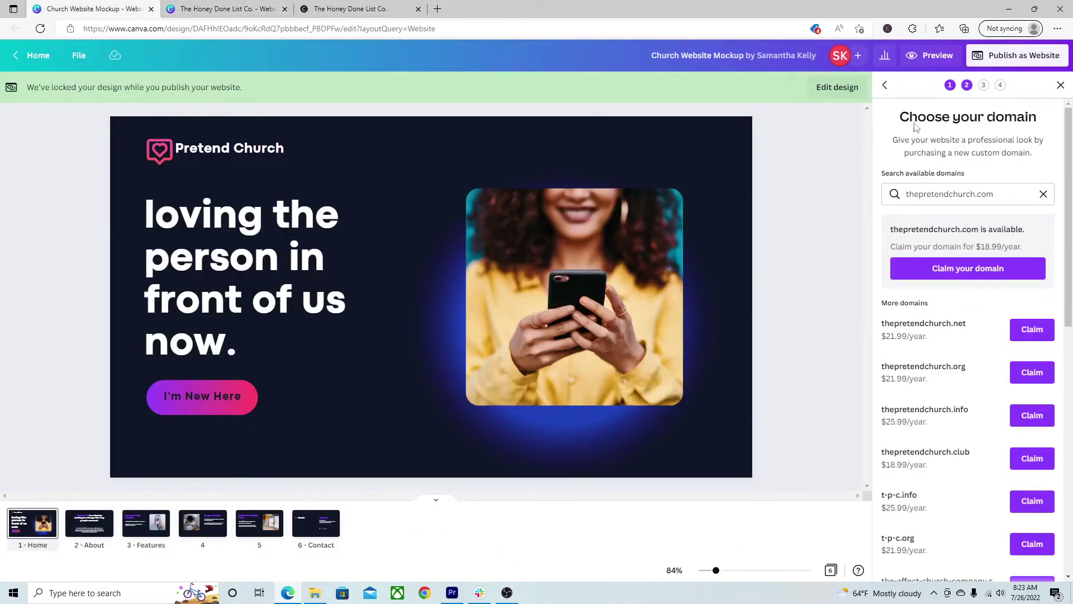
Go back from Choose your domain to the Publish to the web options
left_click(885, 85)
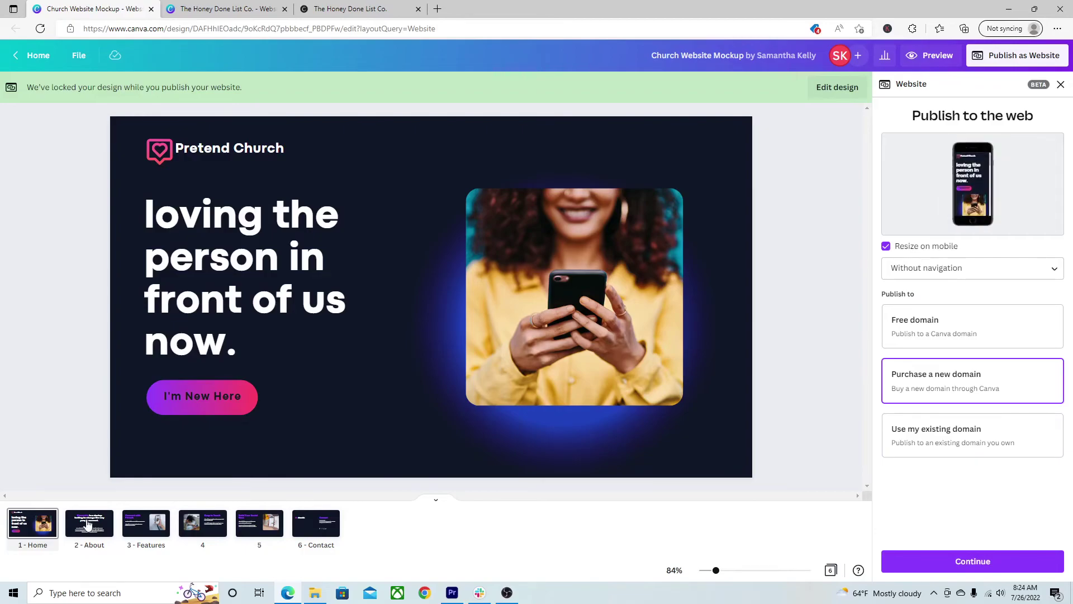
Show the live Honey Done List Co. site from its We Get It Done header to the three-step process section
left_click(358, 9)
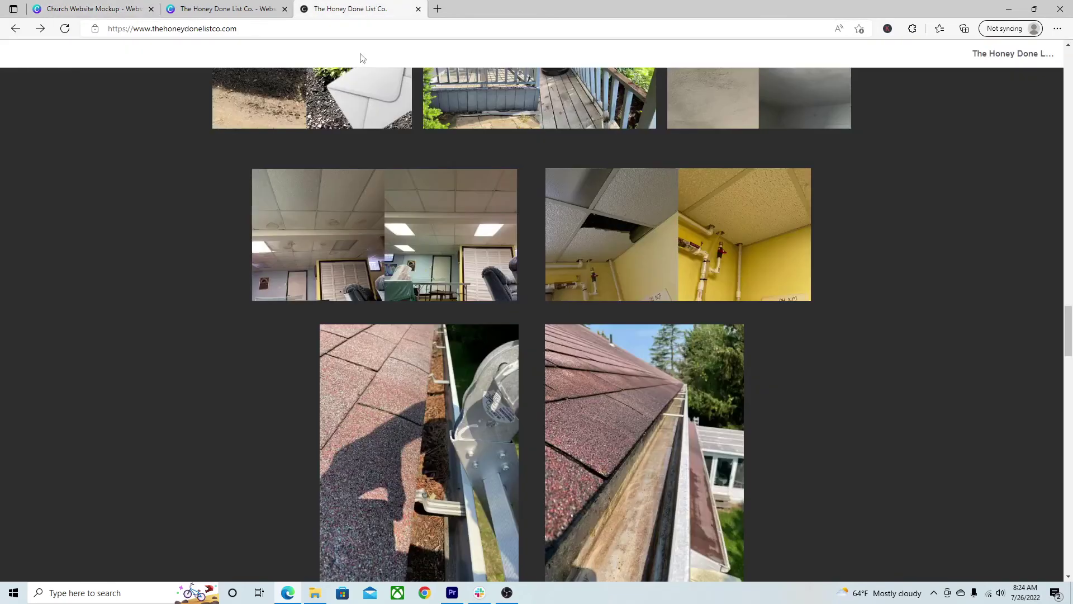
scroll(257, 389, "up", 5)
scroll(258, 389, "up", 20)
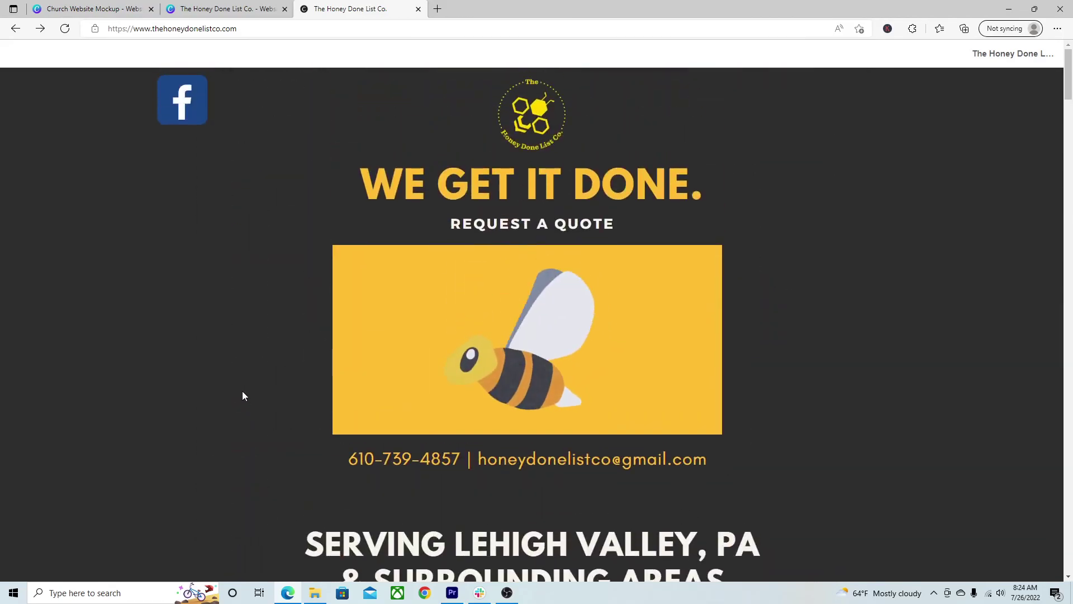
scroll(243, 396, "down", 3)
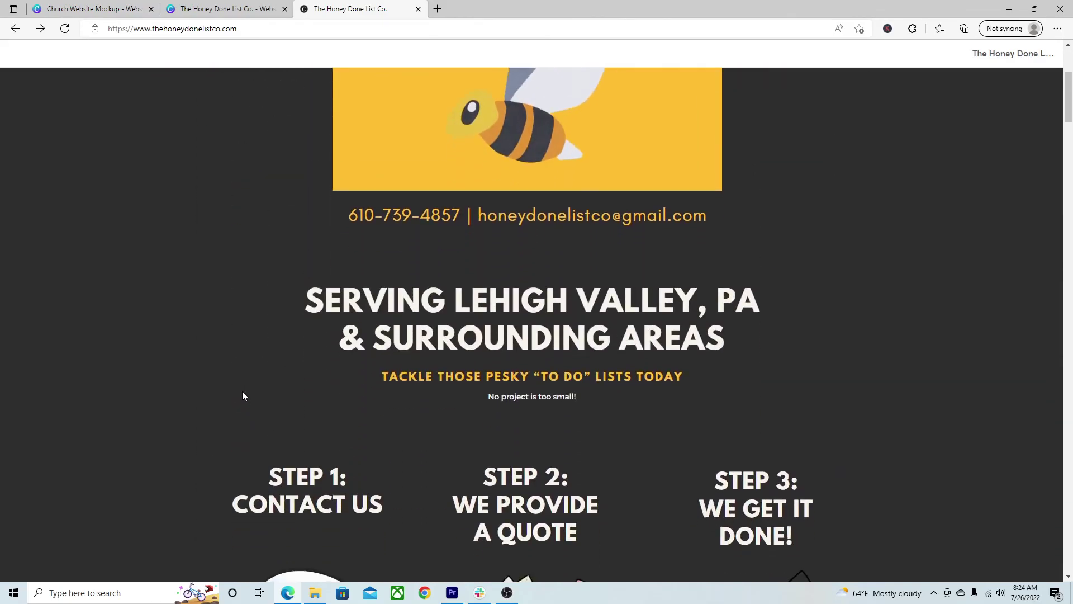